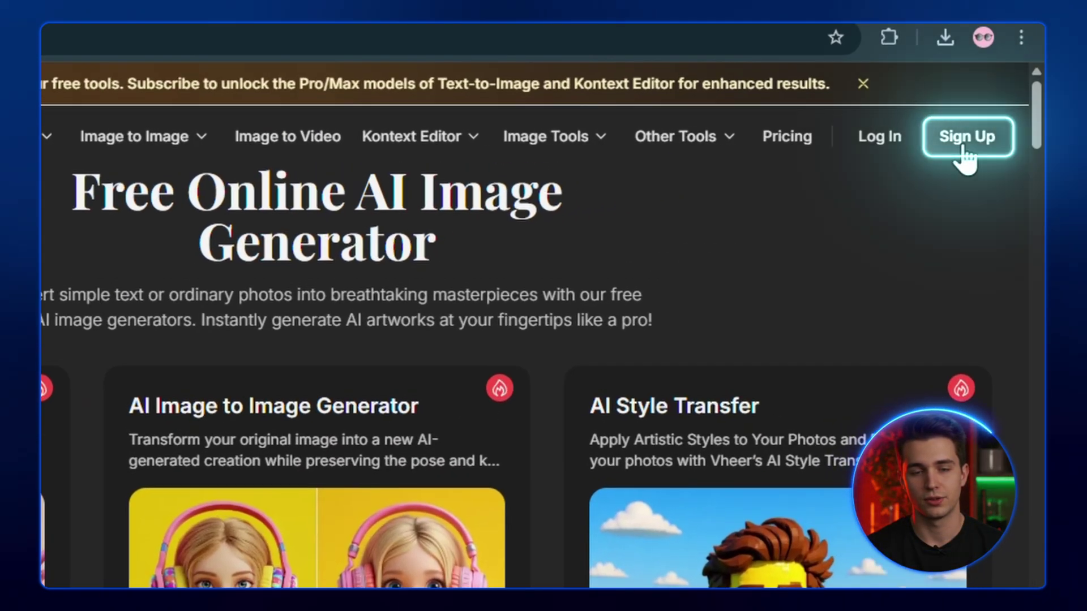
# Sign up for a Vheer account using the Google sign-in option
pyautogui.click(992, 139)
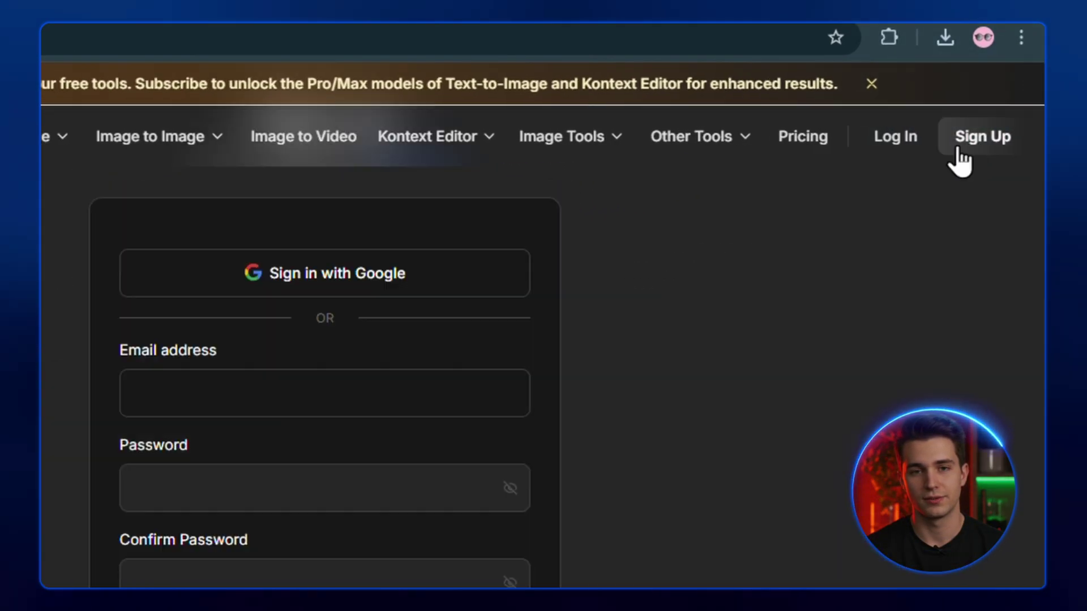
pyautogui.click(396, 278)
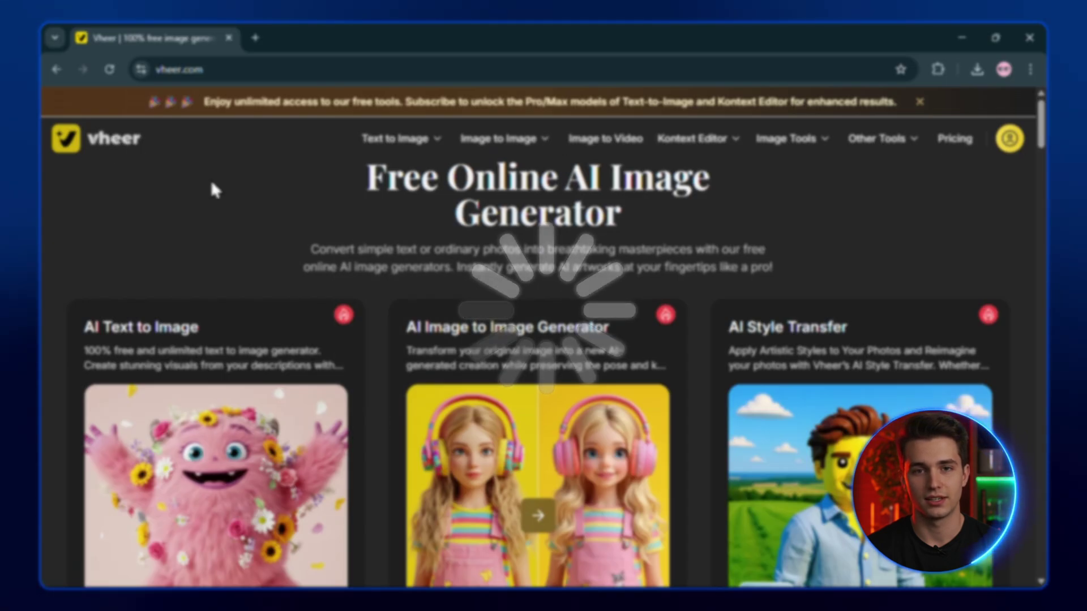
# Check the connection status in the Urban VPN extension and close it
pyautogui.click(938, 69)
pyautogui.click(777, 215)
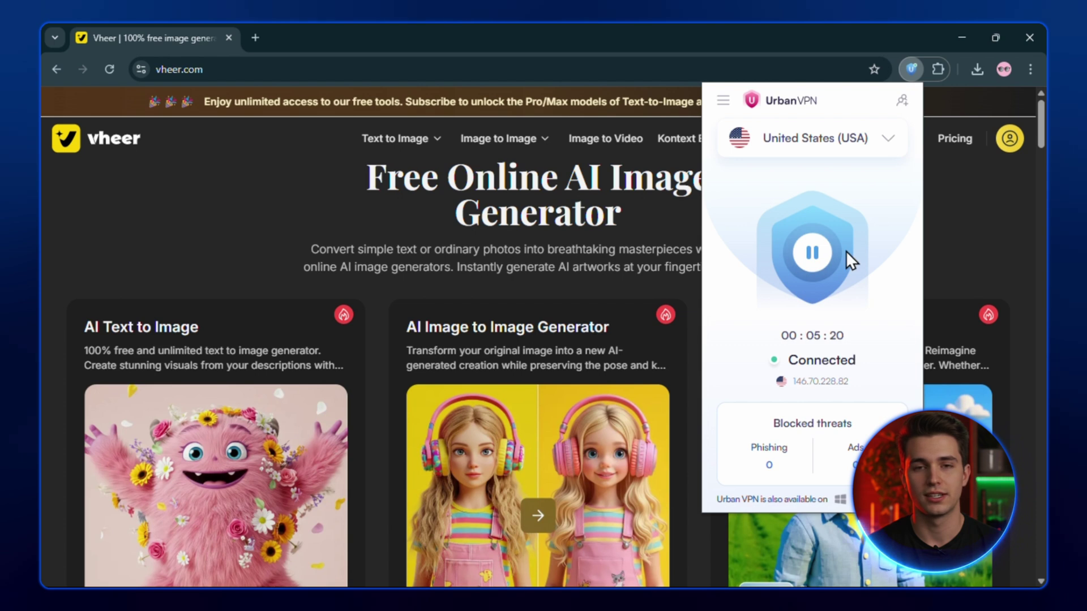
pyautogui.click(297, 161)
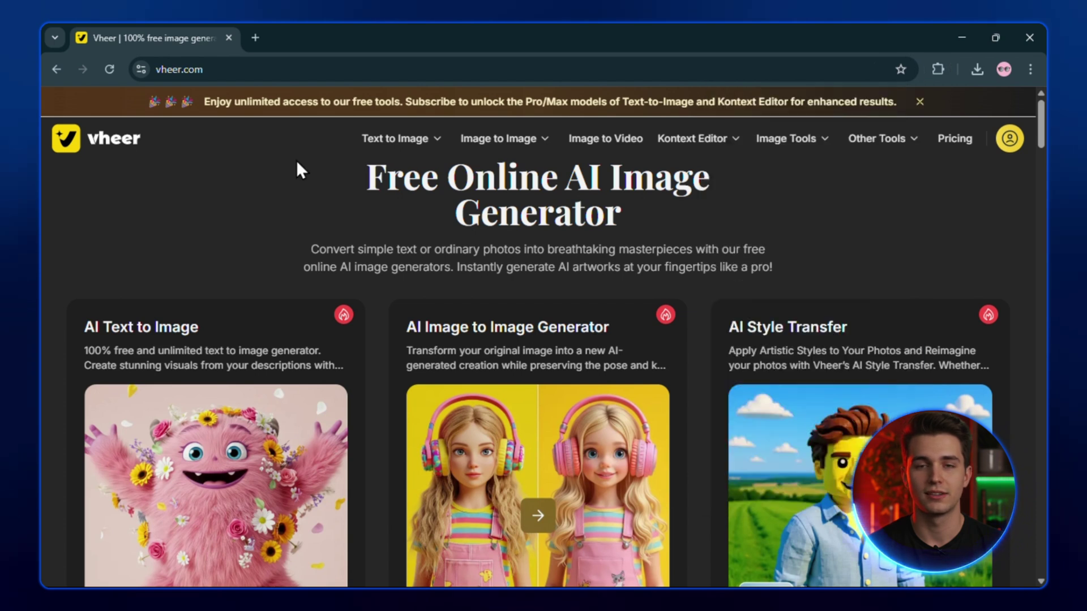
pyautogui.click(441, 141)
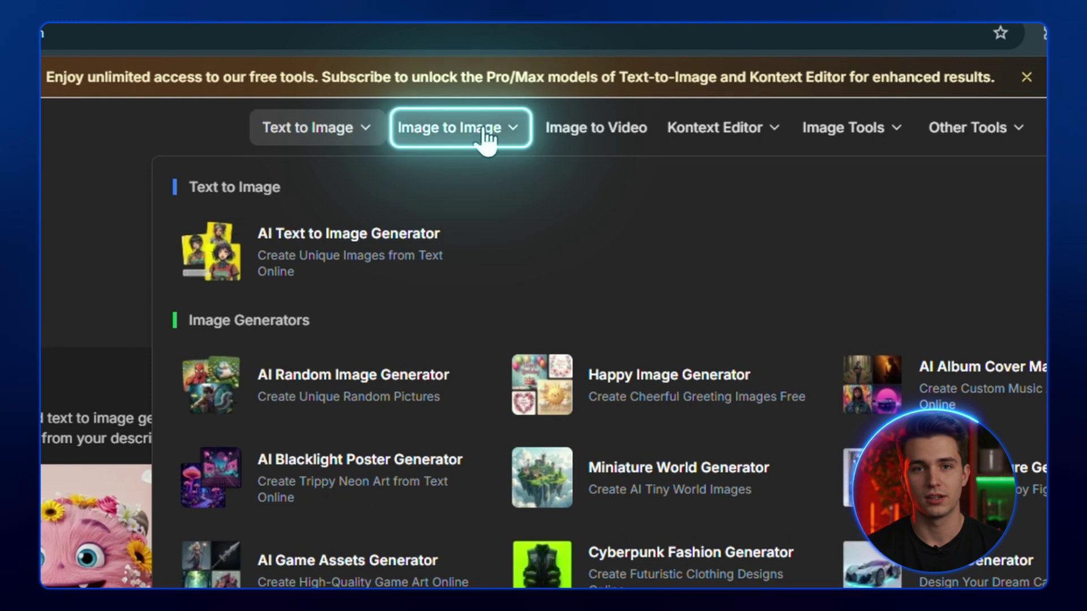
pyautogui.click(514, 139)
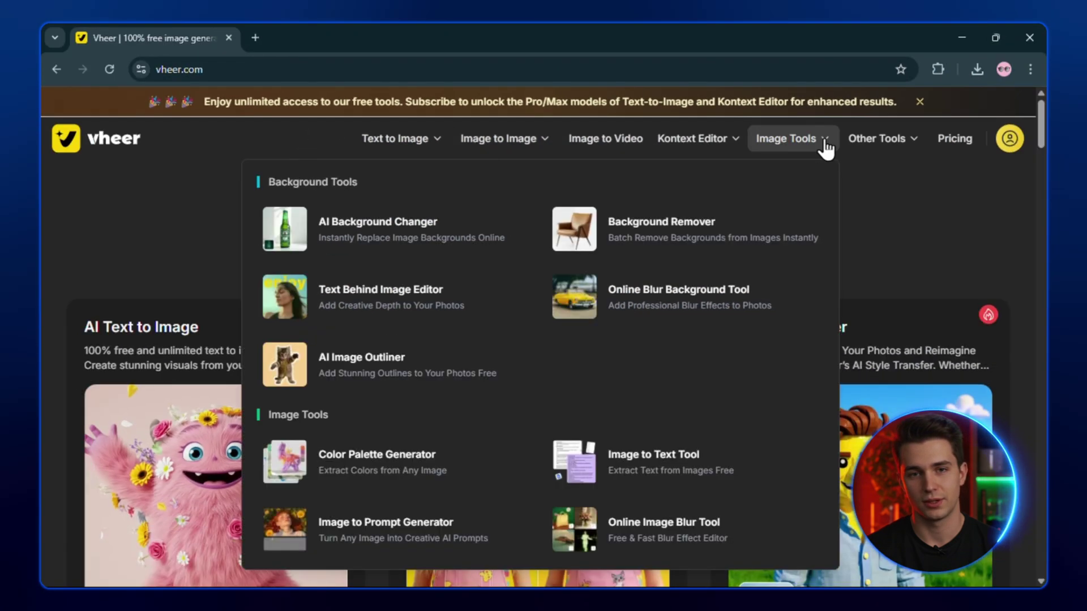
pyautogui.click(955, 138)
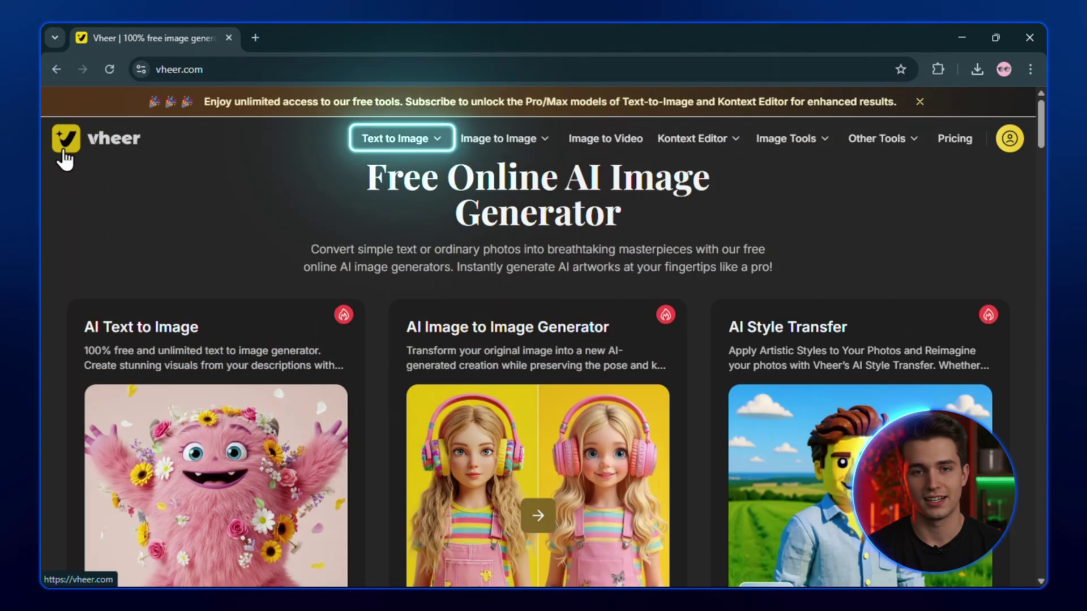
# Open the AI Text to Image Generator and enter a prompt for a glossy red modern sports car speeding on a scenic mountain highway
pyautogui.moveTo(396, 139)
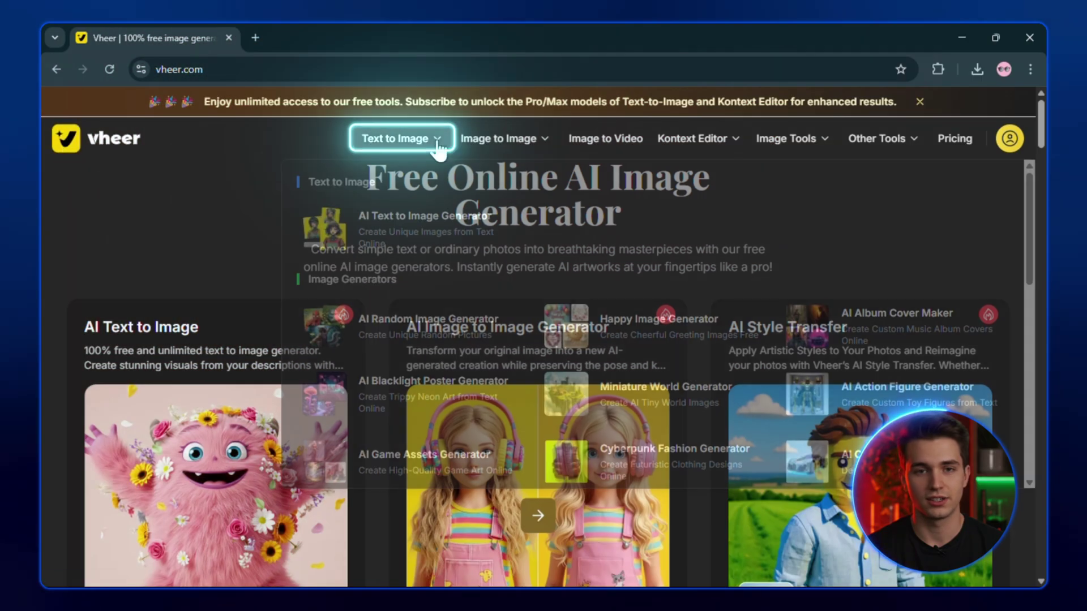
pyautogui.click(403, 231)
pyautogui.scroll(-3, 408, 229)
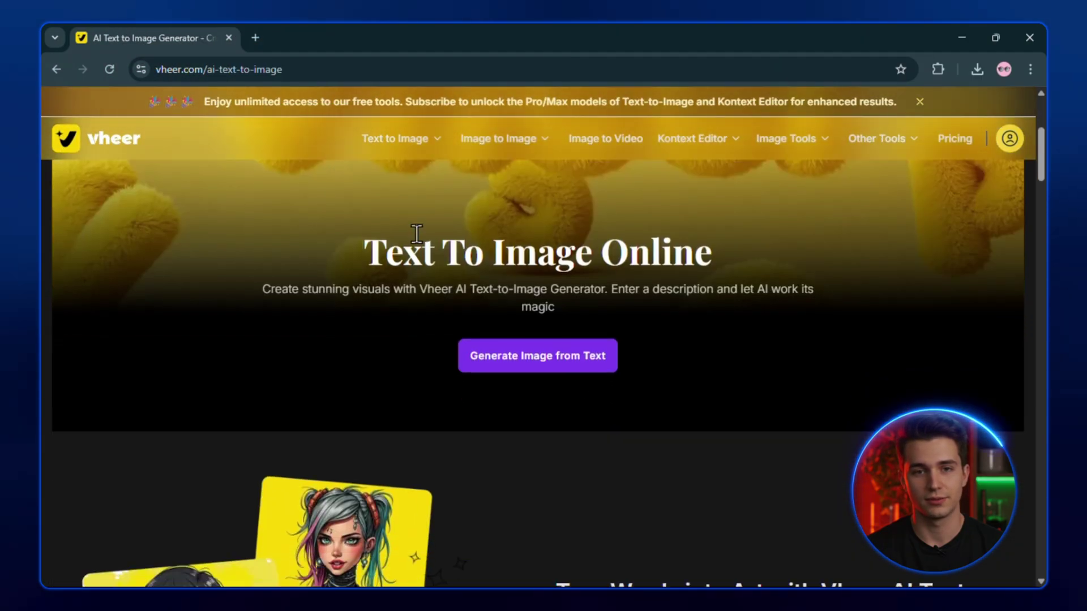
pyautogui.click(567, 365)
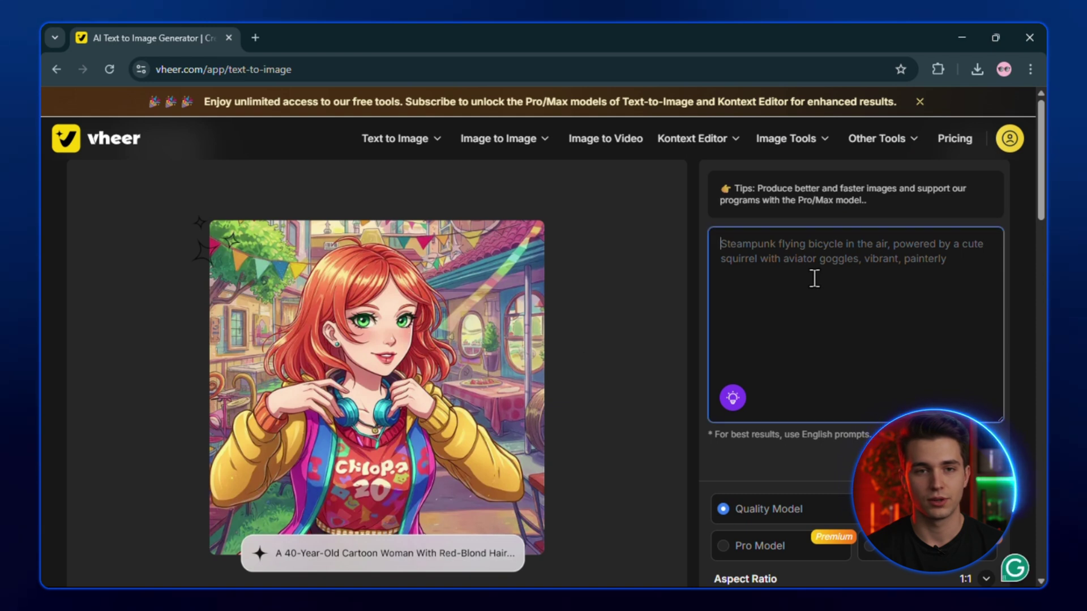
pyautogui.write('A sleek, modern sports car speeding on an open highway surrounded by scenic mountains. The car has a glossy red finish, low profile, and aerodynamic curves. Sunlight reflects off its polished surface, creating sharp highlights and shadows. The road is slightly curved with motion blur on the tires and background, giving a sense of high speed. The environment features clear skies, distant hills, and light flares from the sun. Dust trails form behind the car. Shot with a dynamic low-angle perspective for a cinematic look. 8K resolution, ultra-realistic, sharp detail, shallow depth of field, vibrant lighting, motion and energy in the scene.')
pyautogui.scroll(-5, 979, 416)
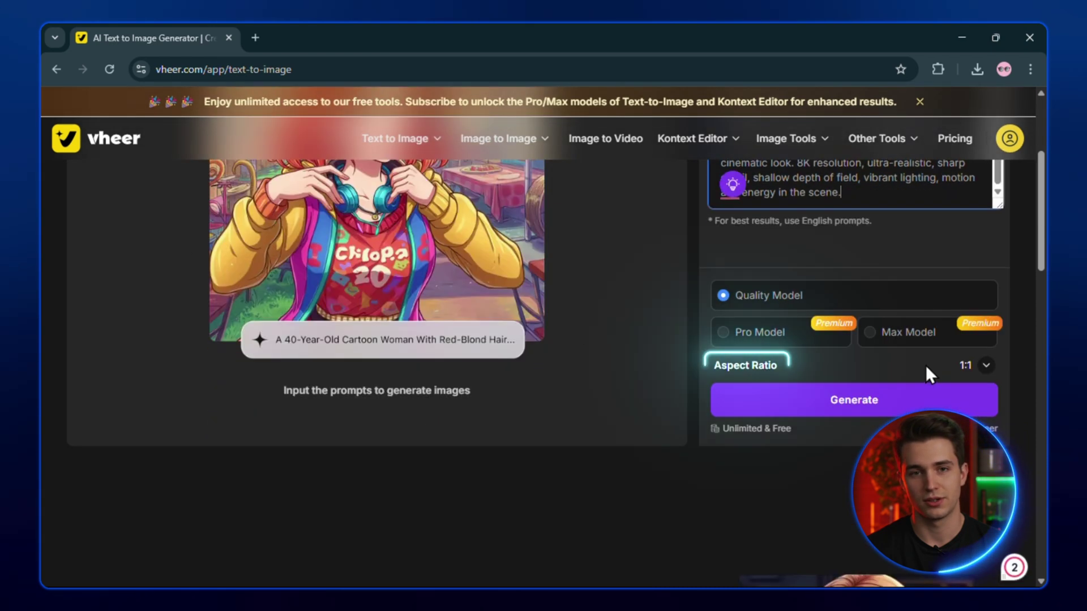
# Set the aspect ratio to 16:9 and generate the sports car image
pyautogui.click(926, 365)
pyautogui.scroll(-1, 903, 470)
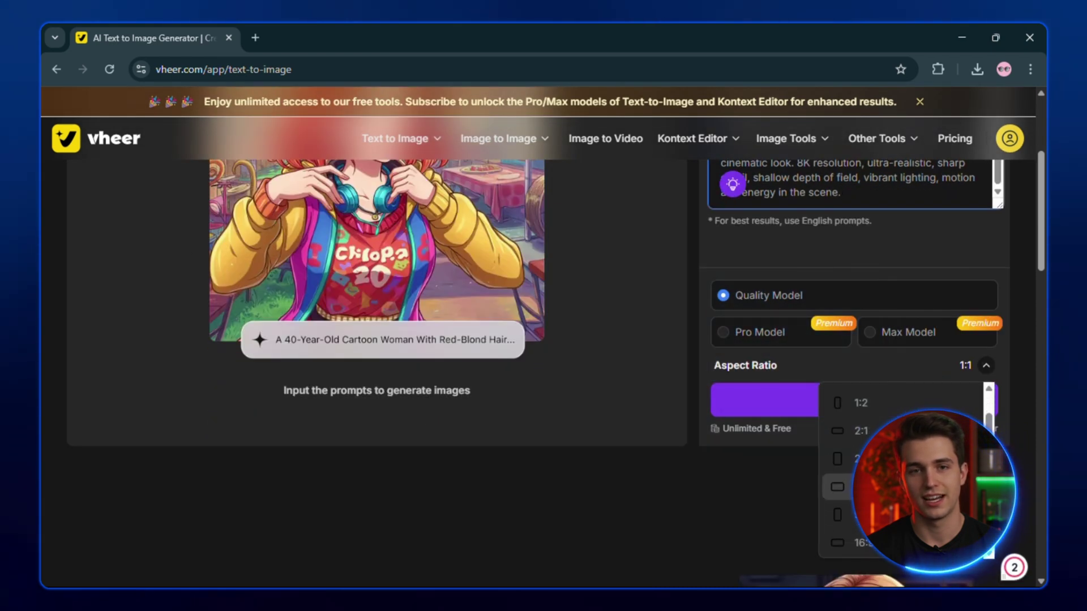
pyautogui.click(849, 542)
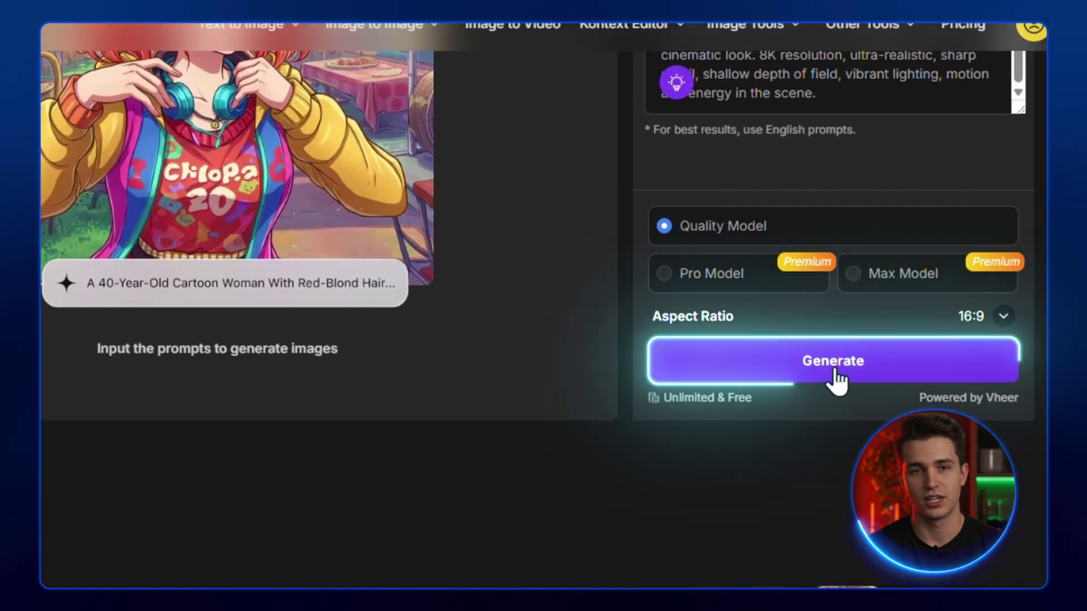
pyautogui.click(856, 400)
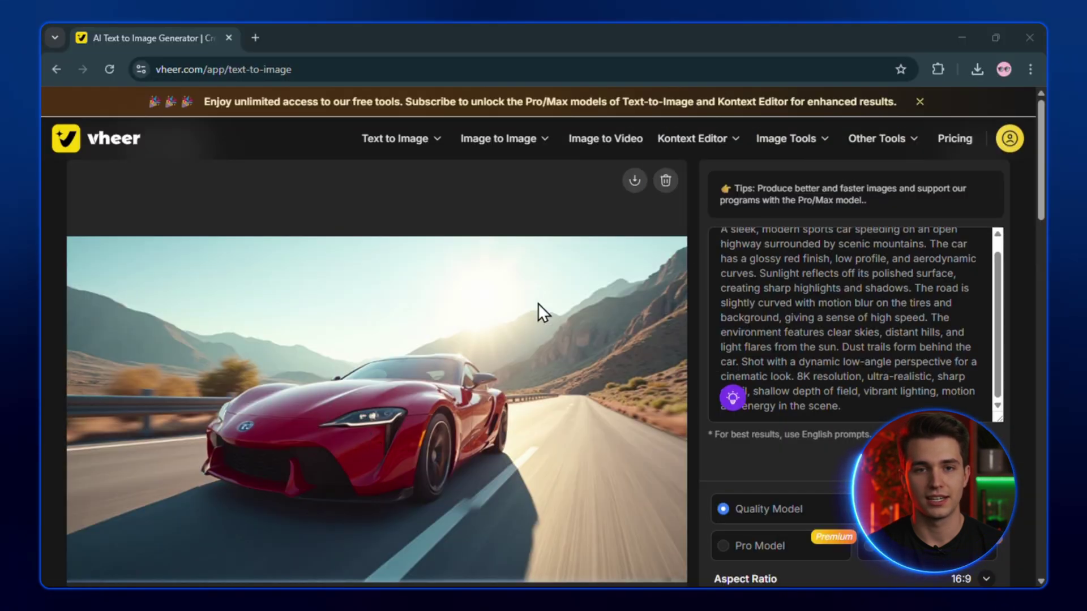
# Download the generated car image and open the AI Image To Video Generator
pyautogui.click(634, 181)
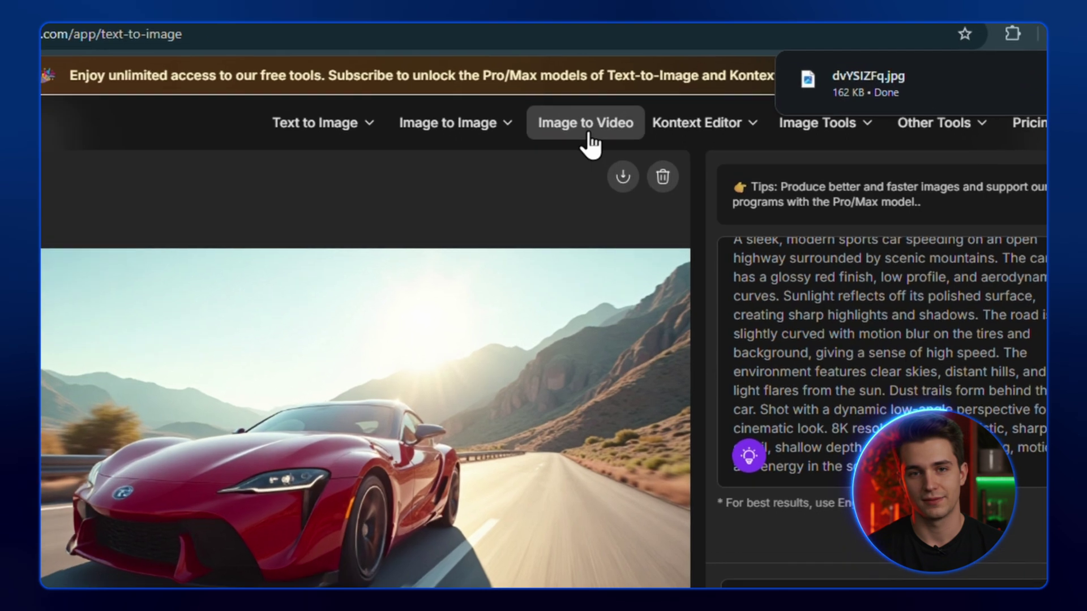
pyautogui.click(606, 142)
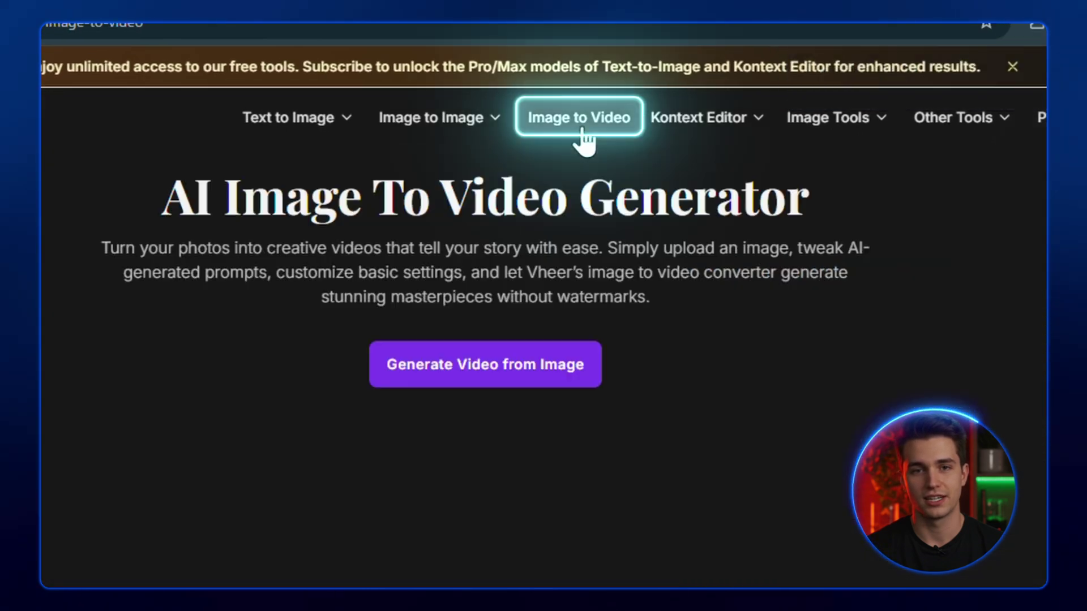
pyautogui.click(468, 373)
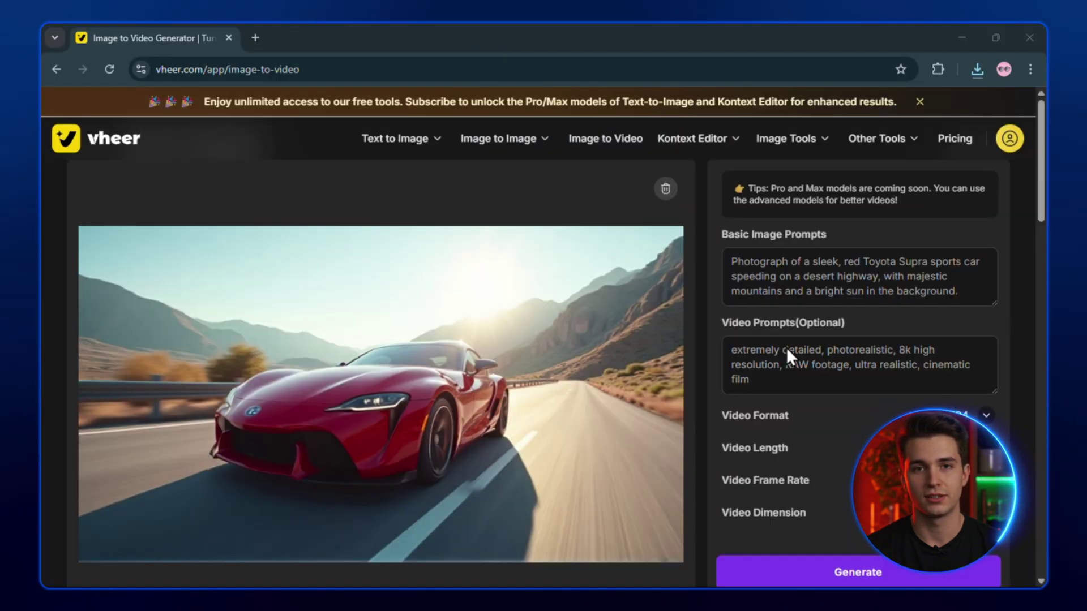
# Append the copied hyper-realistic cinematic description of the red sports car driving at high speed to the existing video prompts
pyautogui.click(818, 464)
pyautogui.hotkey('ctrl', 'v')
pyautogui.scroll(3, 780, 388)
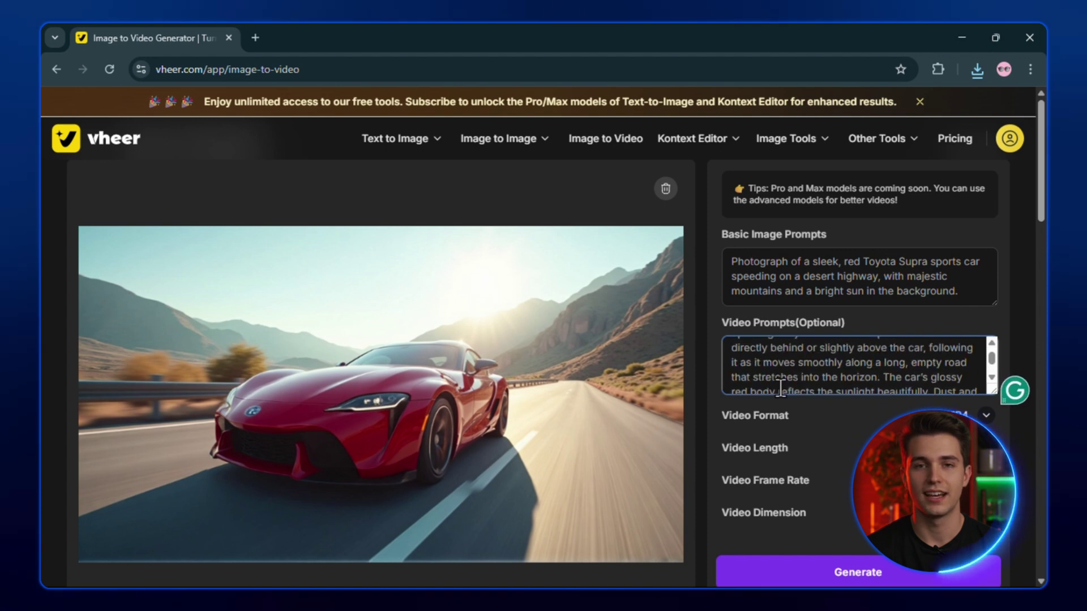
pyautogui.scroll(-1, 840, 276)
pyautogui.scroll(1, 840, 277)
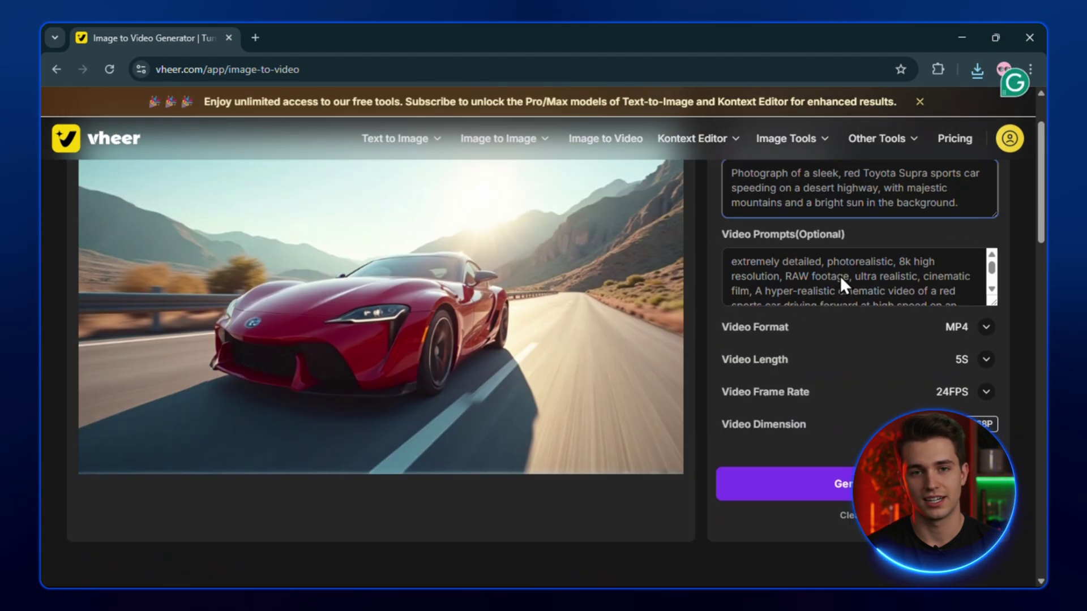
# Set the video frame rate to 25fps and generate the video from the car image
pyautogui.scroll(-3, 828, 323)
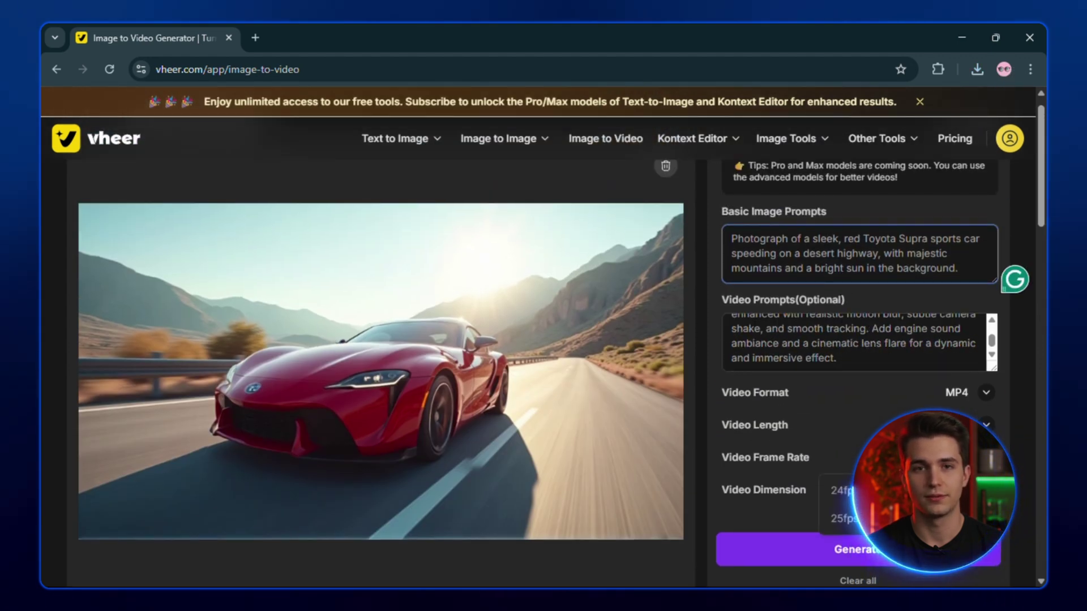
pyautogui.click(929, 519)
pyautogui.click(898, 558)
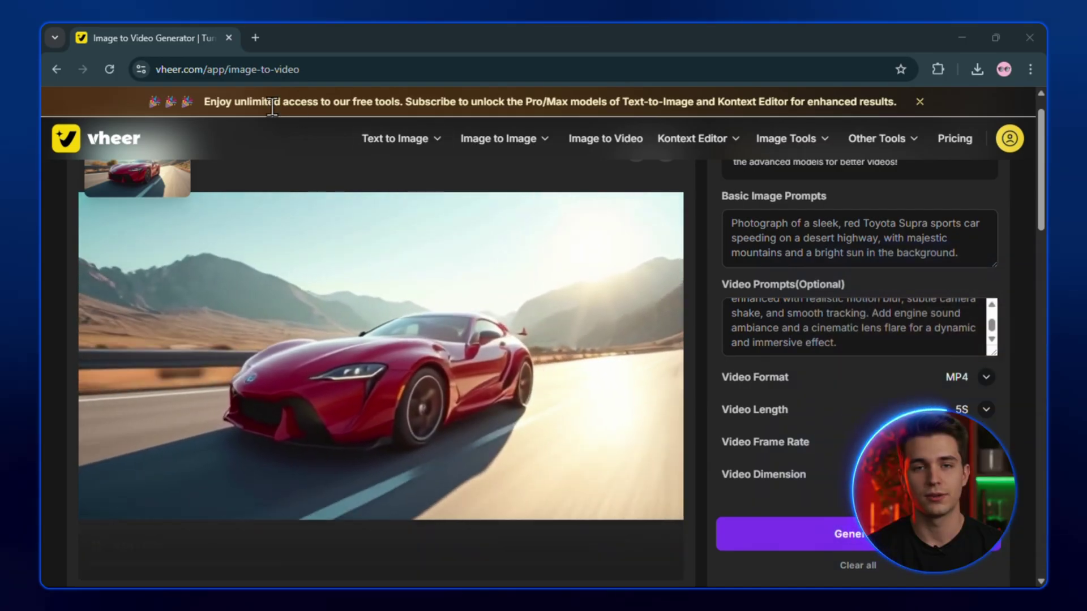
# Look through Vheer's pricing plans
pyautogui.click(941, 152)
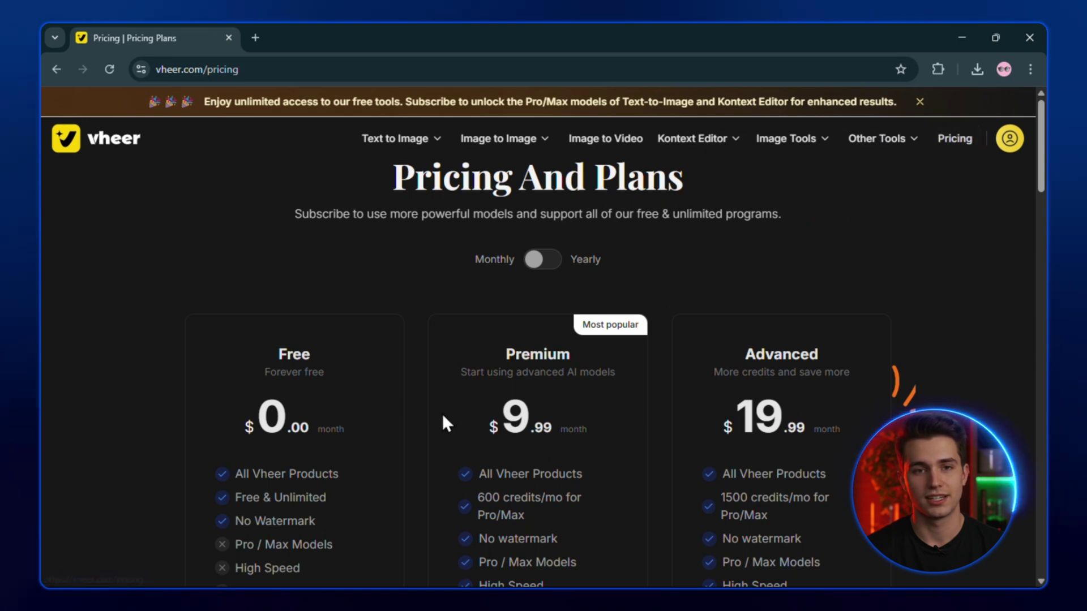
pyautogui.scroll(-1, 443, 416)
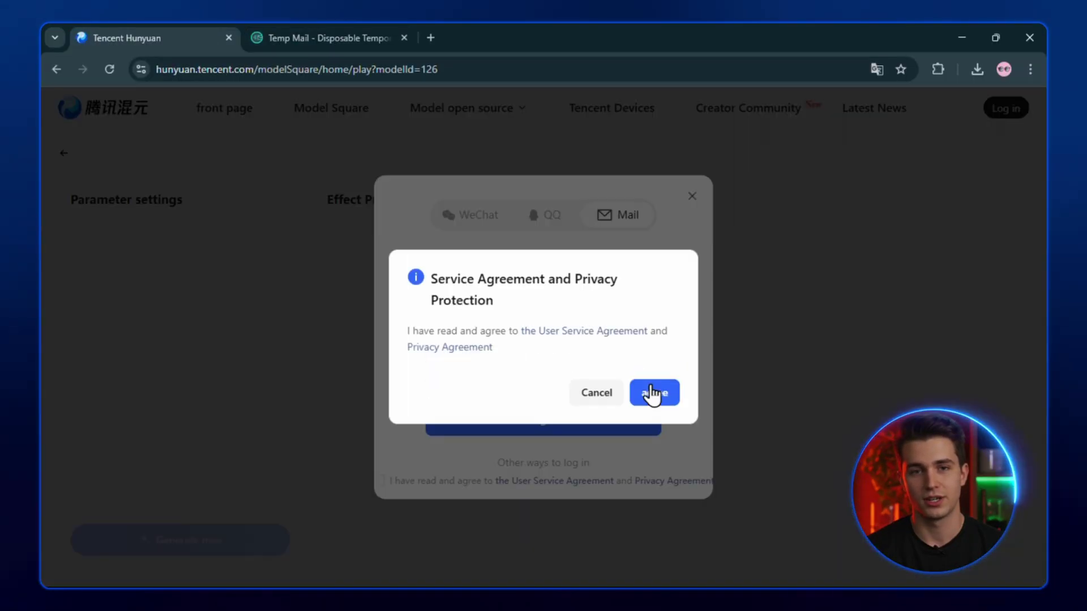
# Agree to the User Service Agreement and Privacy Agreement to log in to Tencent Hunyuan
pyautogui.click(650, 392)
# Look through the available tones for text reading in the Digital Human-Voice Driven settings
pyautogui.click(132, 279)
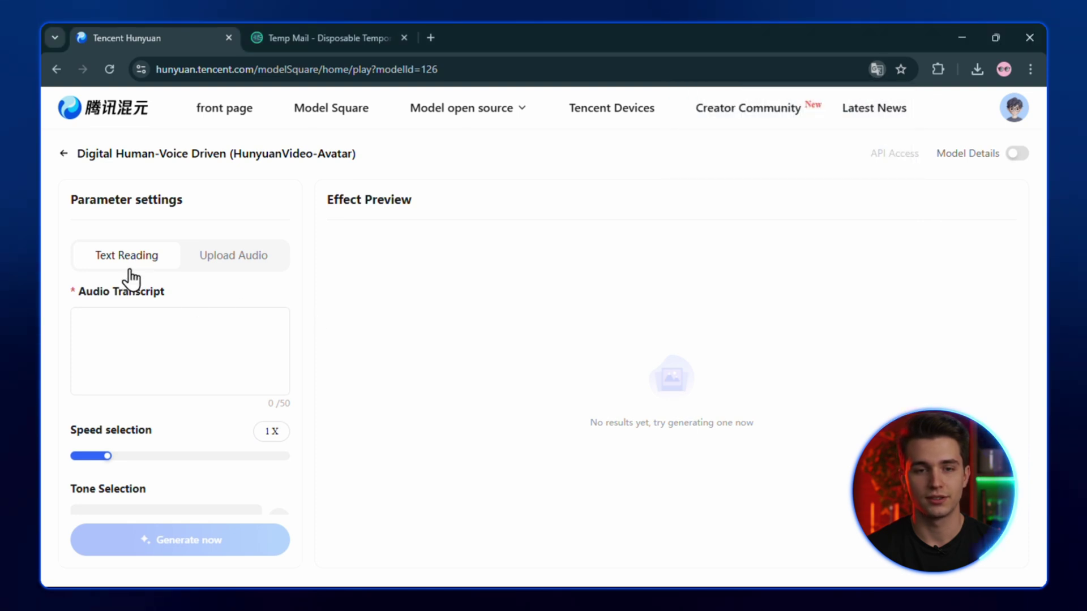
pyautogui.scroll(-3, 179, 451)
pyautogui.click(247, 378)
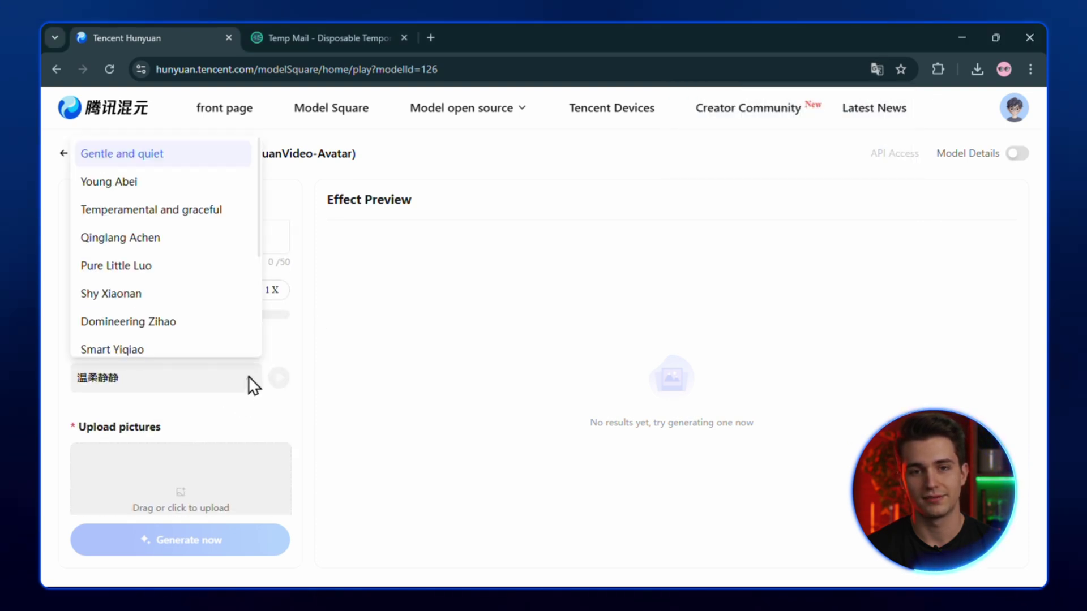
pyautogui.click(247, 377)
pyautogui.scroll(1, 179, 263)
pyautogui.scroll(1, 179, 263)
# Switch the voice source to uploaded audio and upload the enhanced speech WAV file
pyautogui.click(258, 266)
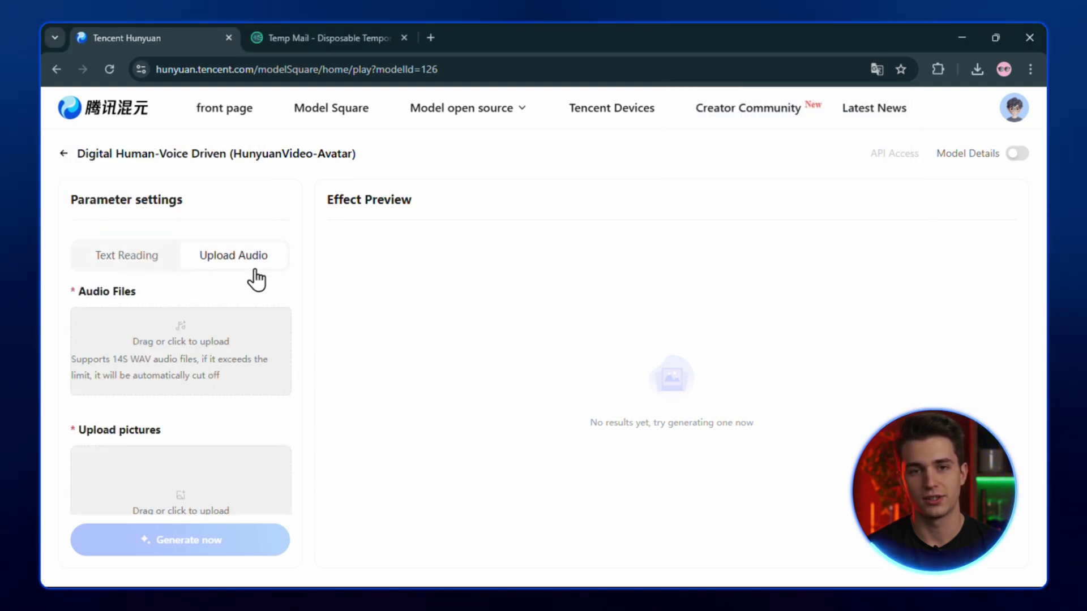
pyautogui.click(185, 339)
pyautogui.doubleClick(218, 180)
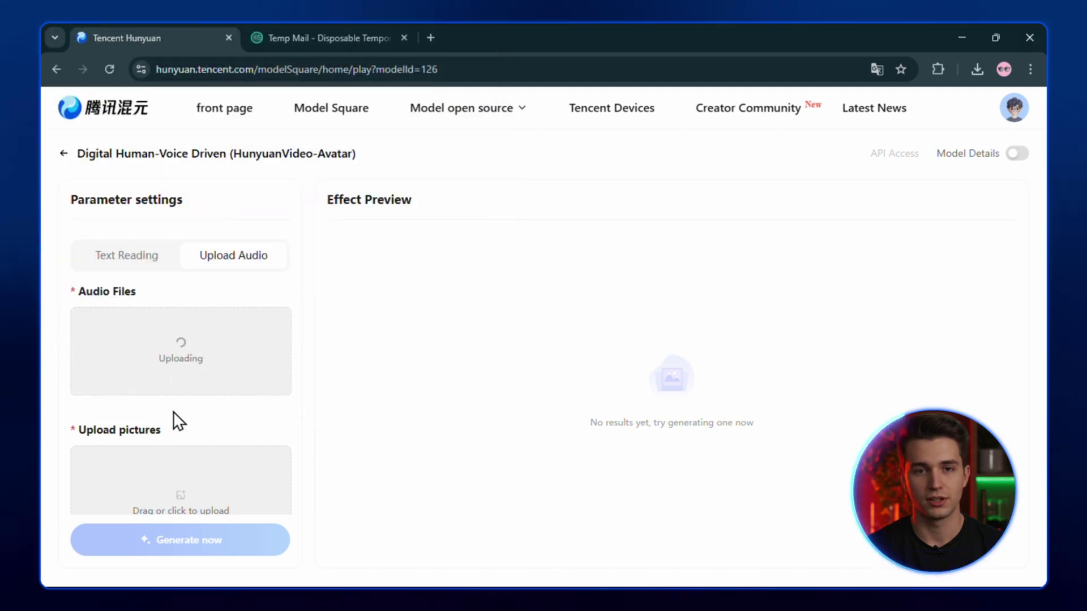
# Upload the "Untitled design" picture from Downloads and generate the talking avatar video
pyautogui.scroll(-1, 173, 417)
pyautogui.click(178, 438)
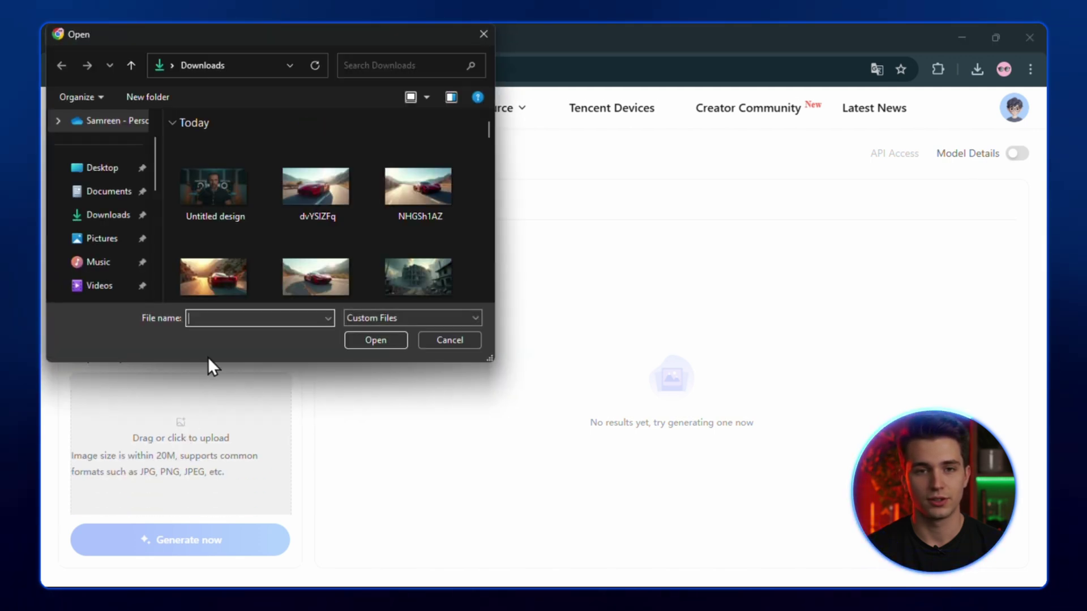
pyautogui.doubleClick(201, 182)
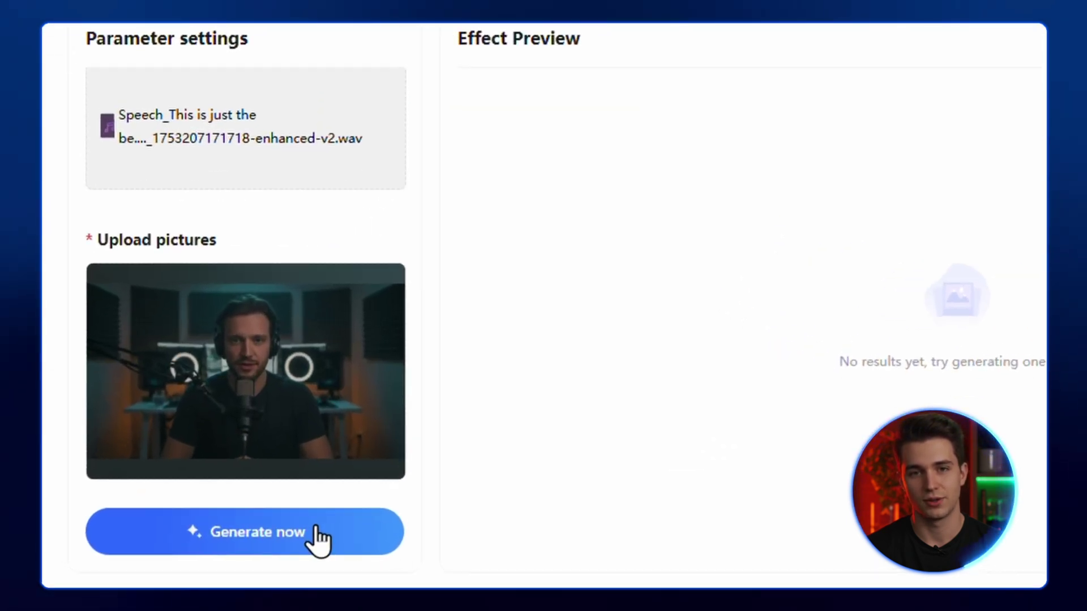
pyautogui.click(316, 532)
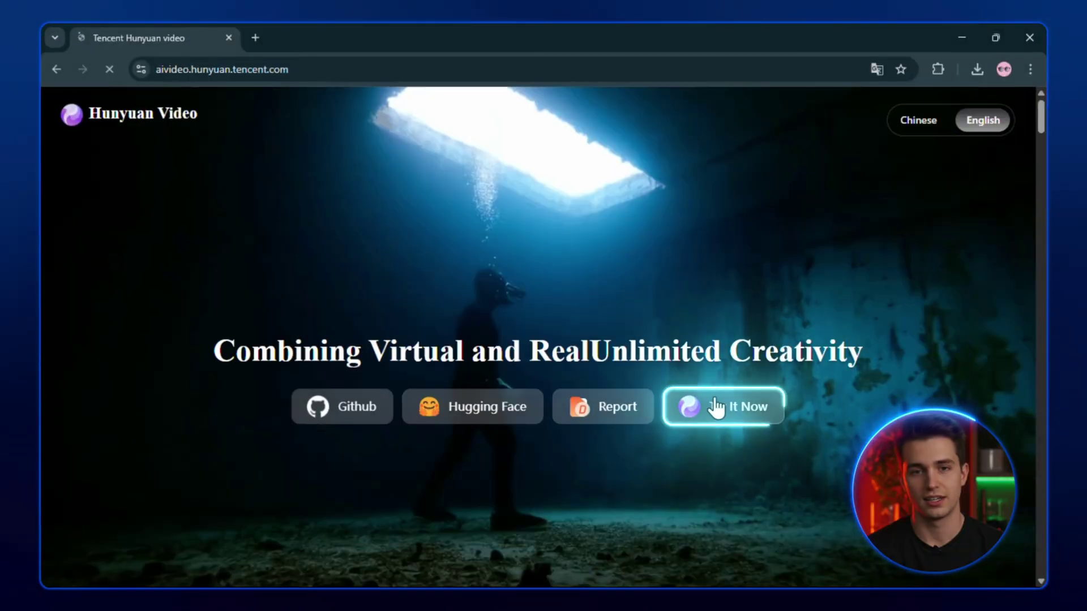
# Open the Hunyuan AI video generator from the Hunyuan Video homepage and clear its sample prompt
pyautogui.click(717, 415)
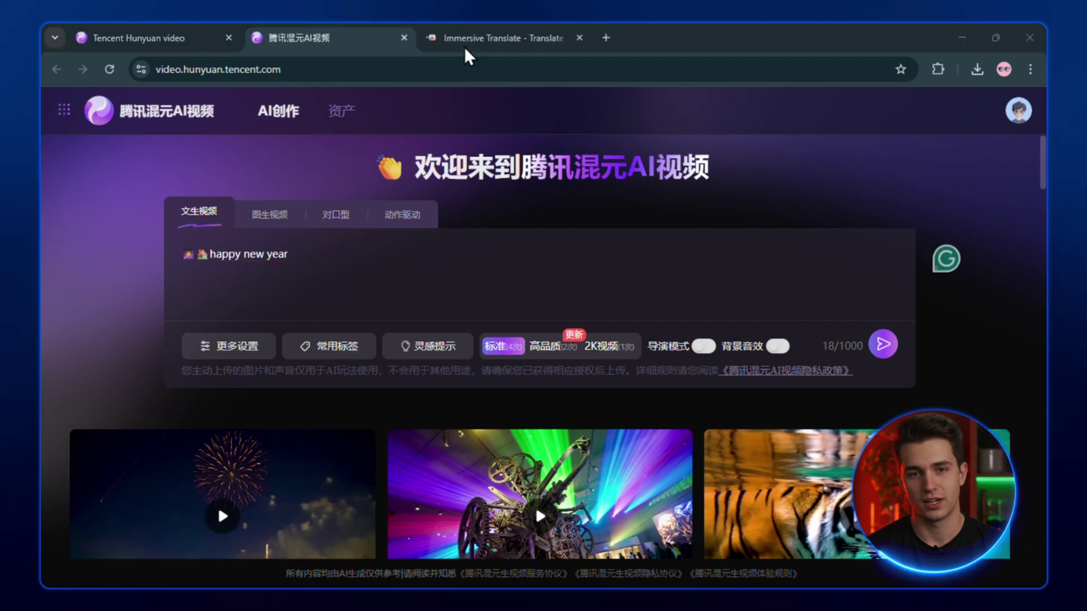
pyautogui.moveTo(336, 262); pyautogui.dragTo(131, 260)
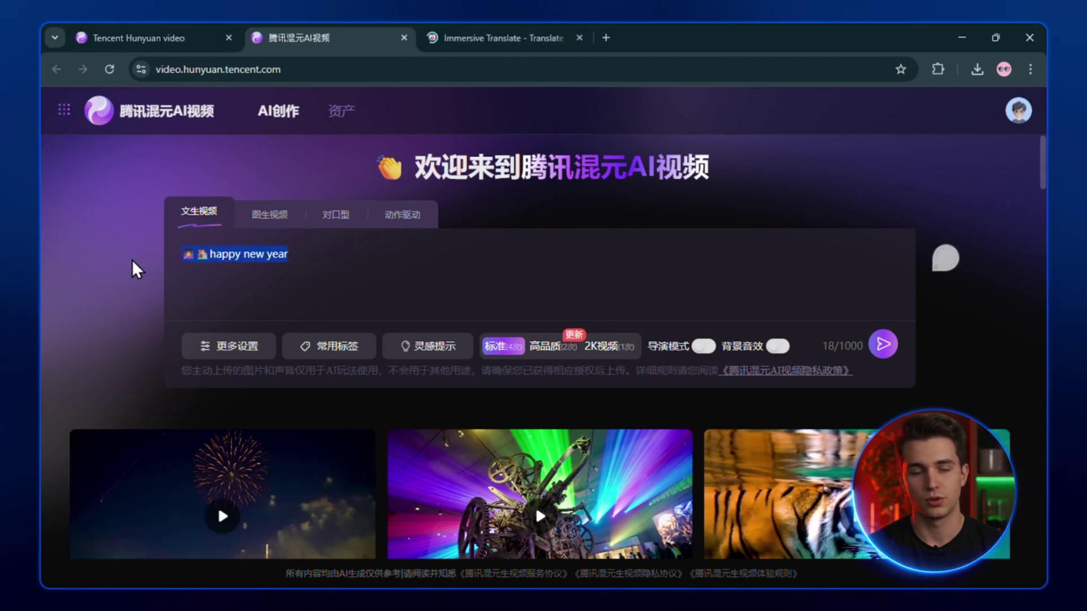
pyautogui.press('BackSpace')
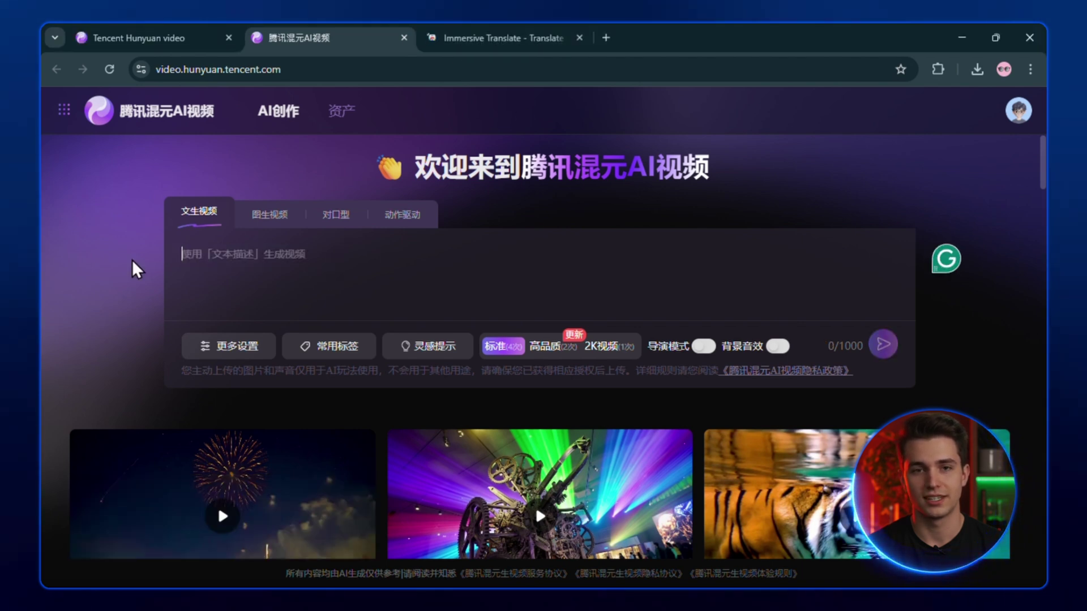
# Add the Immersive Translate extension to Chrome
pyautogui.click(435, 45)
pyautogui.click(855, 213)
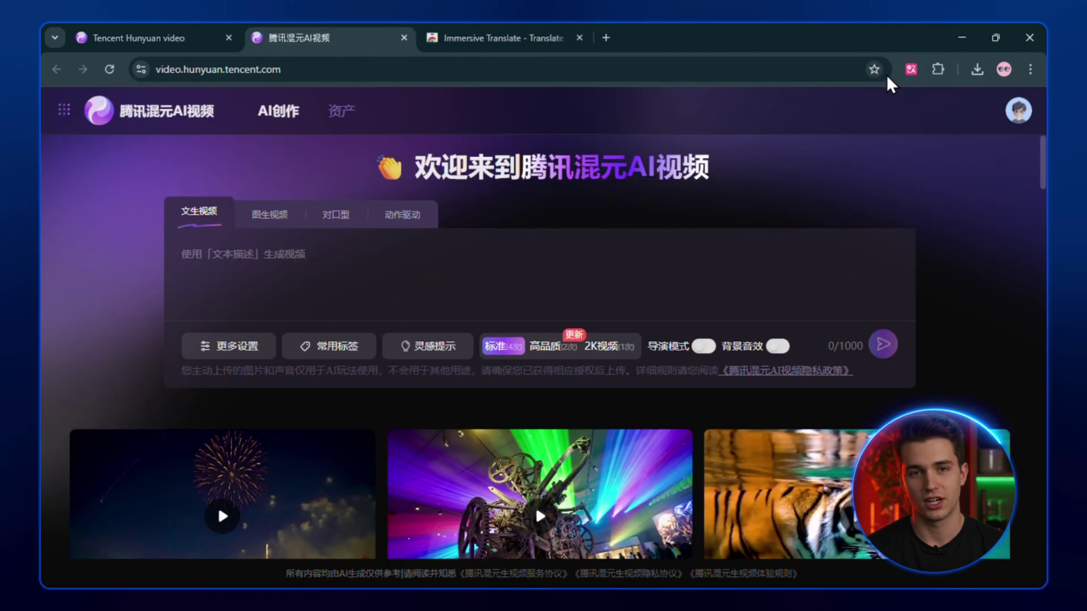
# Turn on automatic translation of the Hunyuan video site into English with Immersive Translate
pyautogui.click(911, 74)
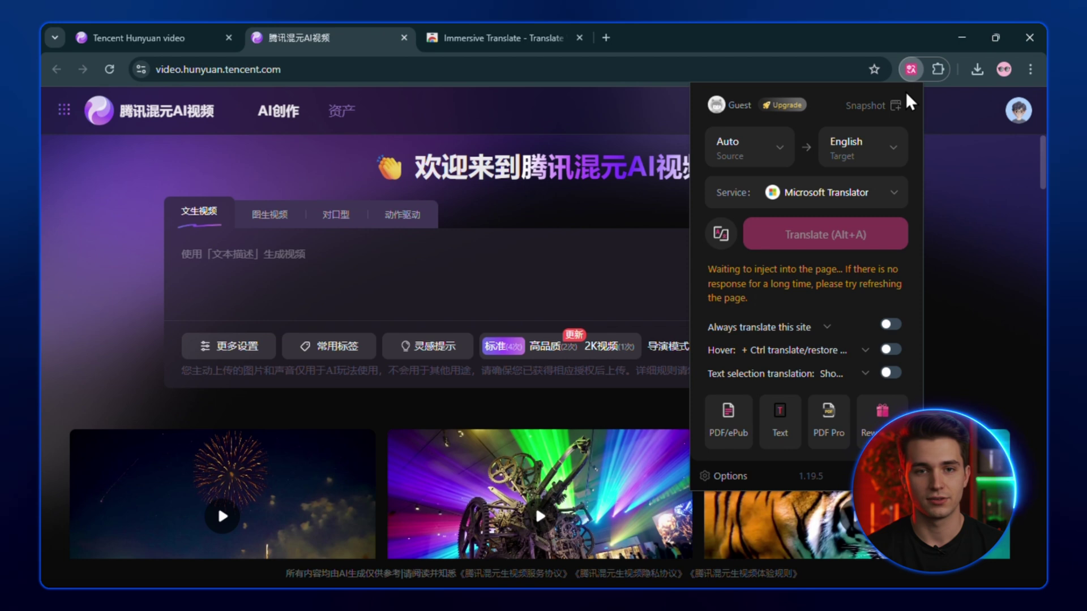
pyautogui.click(891, 325)
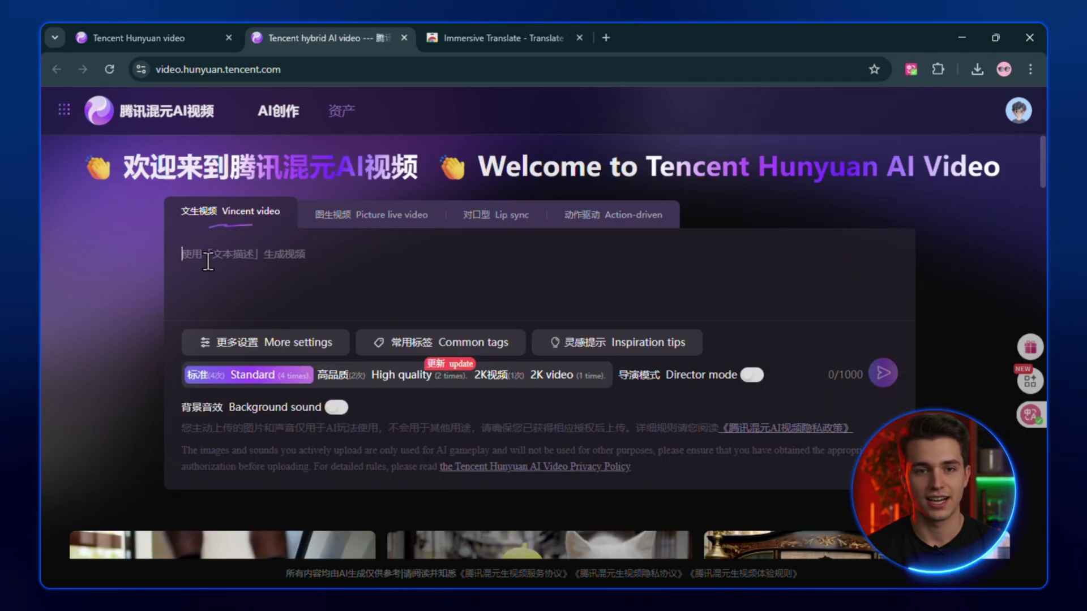
# Enter the prompt about a confident warrior girl walking through a crowded ancient village market and enable rich movements in the additional settings
pyautogui.write('"A strong, confident warrior girl walking forward through a crowded ancient village market during the day, holding a sharp silver sword in one hand, wearing battle-worn armor with a flowing red cape, dust rising around her boots as people part and stare in awe, some stepping back in fear, others frozen in silence. Realistic lighting with golden sunlight filtering through hanging fabrics and wooden stalls, cinematic shallow depth of field, focused on her intense eyes and determined expression, wind slightly blowing her hair and cape, dramatic and powerful atmosphere, high-resolution realistic style.')
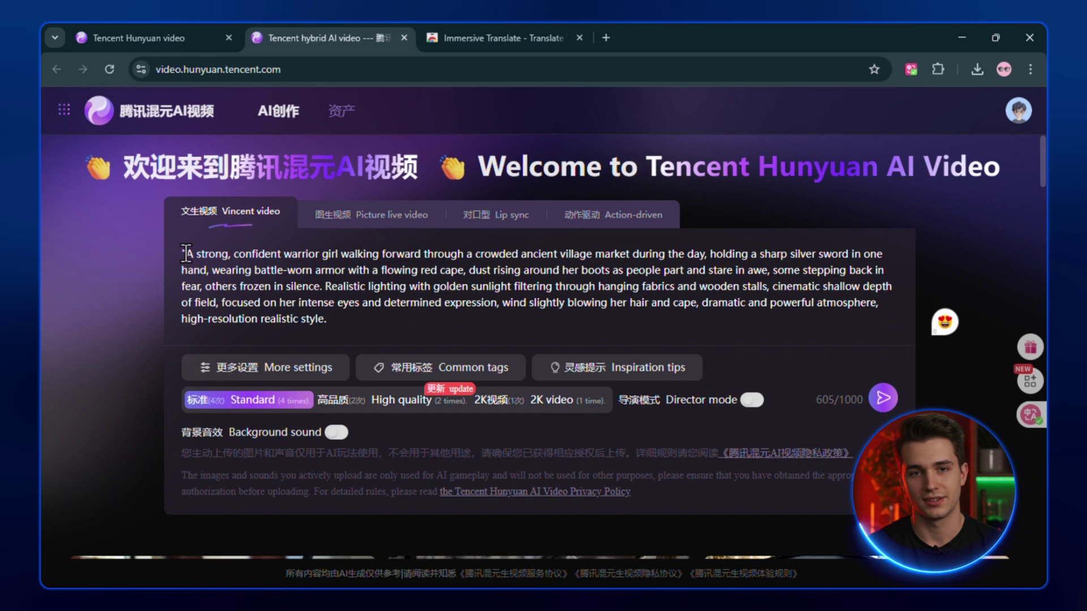
pyautogui.click(290, 367)
pyautogui.scroll(-1, 343, 400)
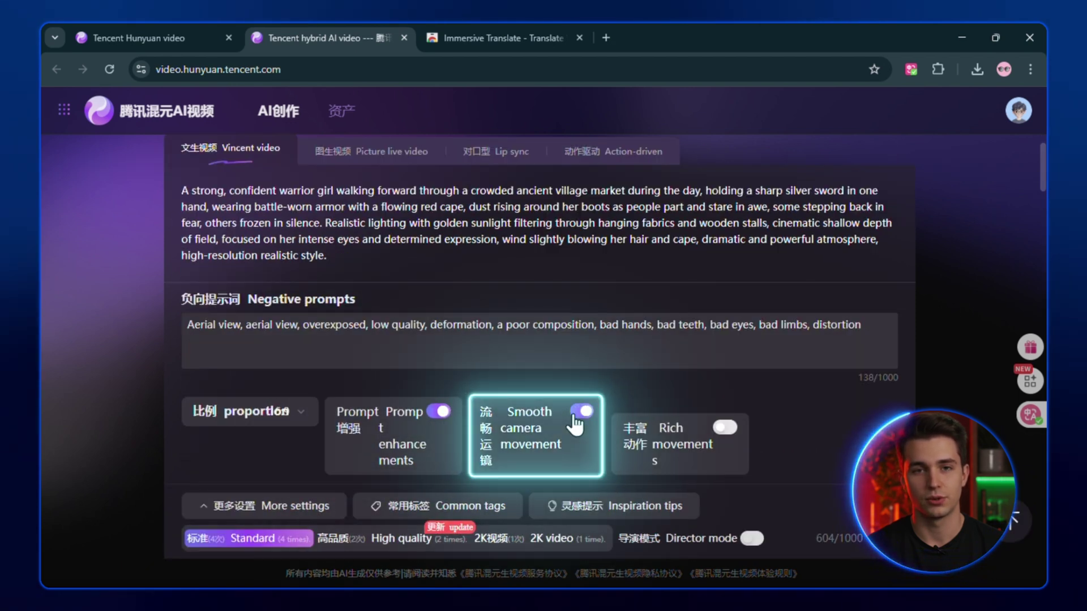
pyautogui.click(725, 428)
pyautogui.scroll(-1, 682, 433)
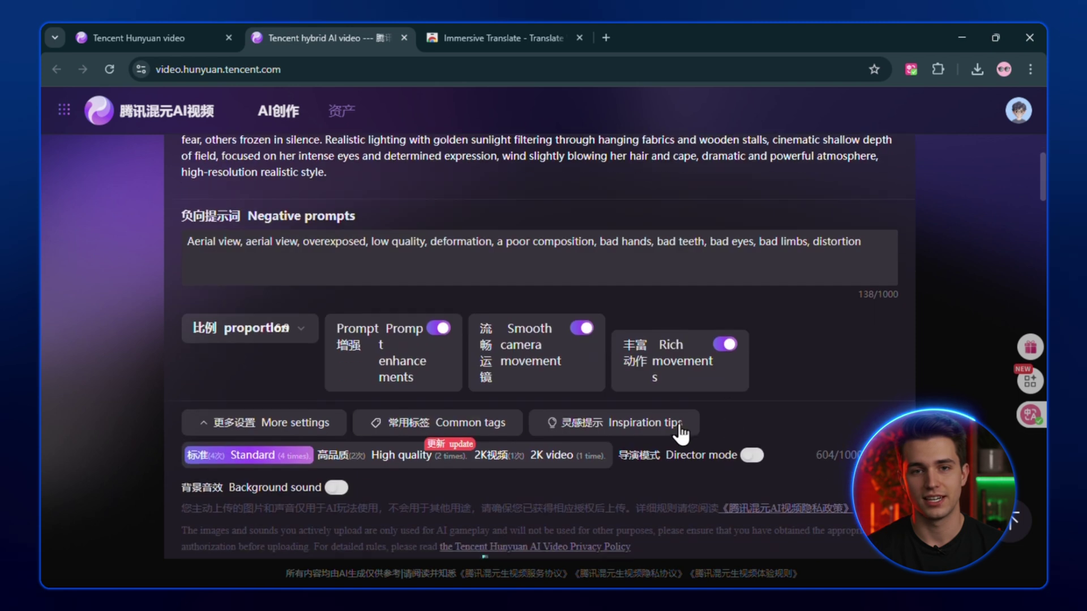
pyautogui.click(265, 422)
# Generate the video in 2K with background sound cues for low rumbling drums, metal clinking and echoing footsteps
pyautogui.scroll(-1, 219, 484)
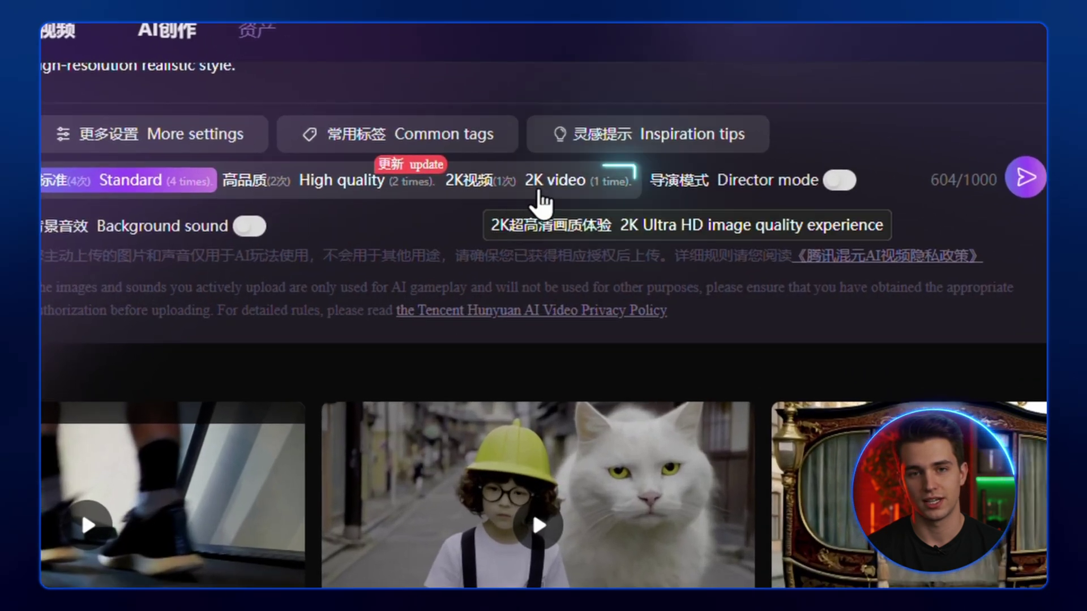
pyautogui.click(541, 190)
pyautogui.click(249, 226)
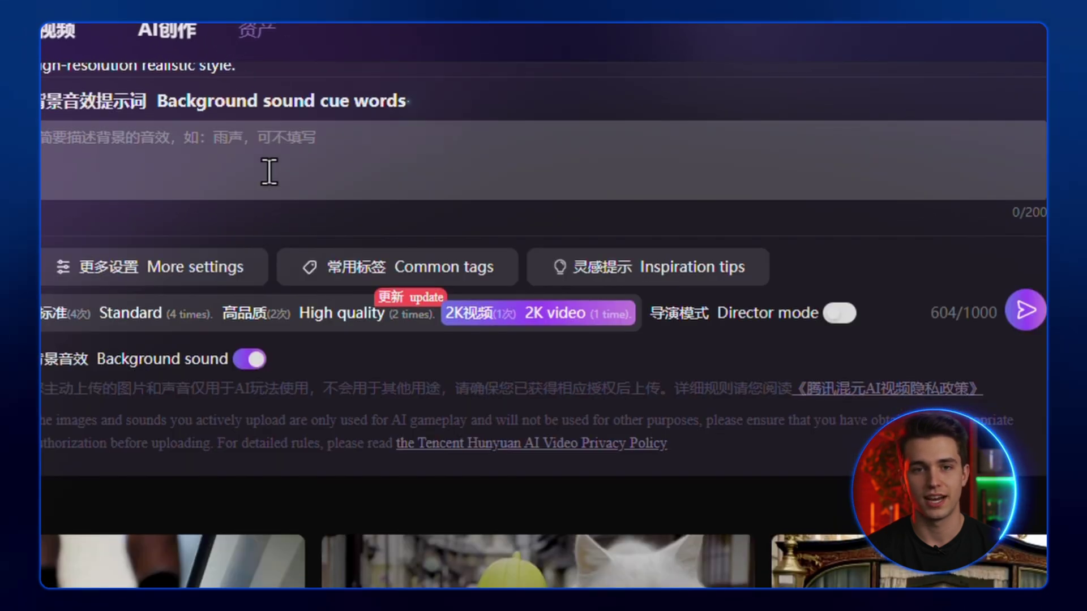
pyautogui.press('super+v')
pyautogui.click(144, 425)
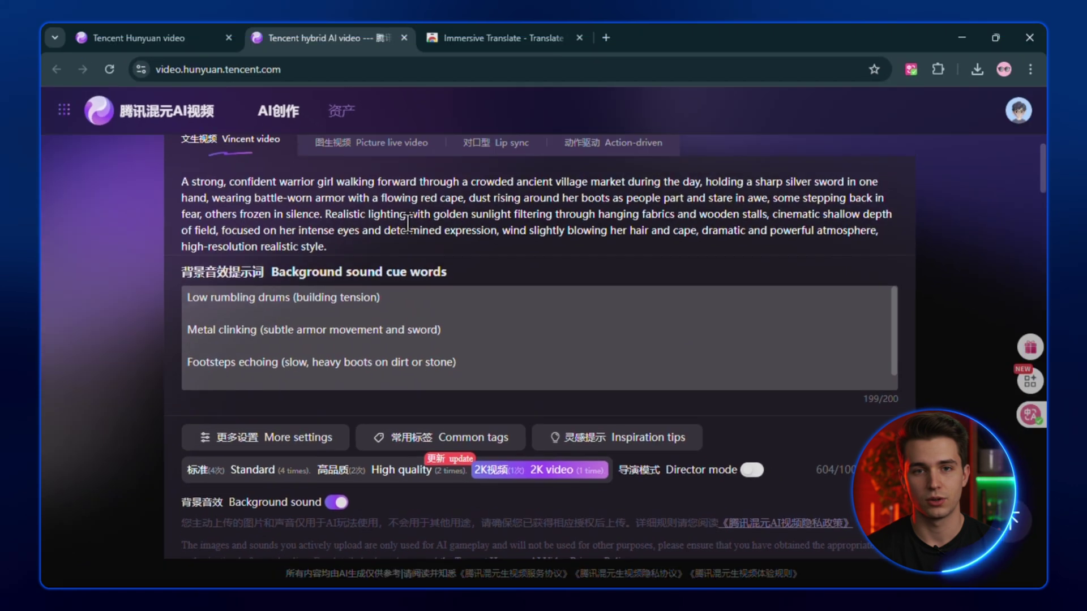
pyautogui.scroll(1, 407, 224)
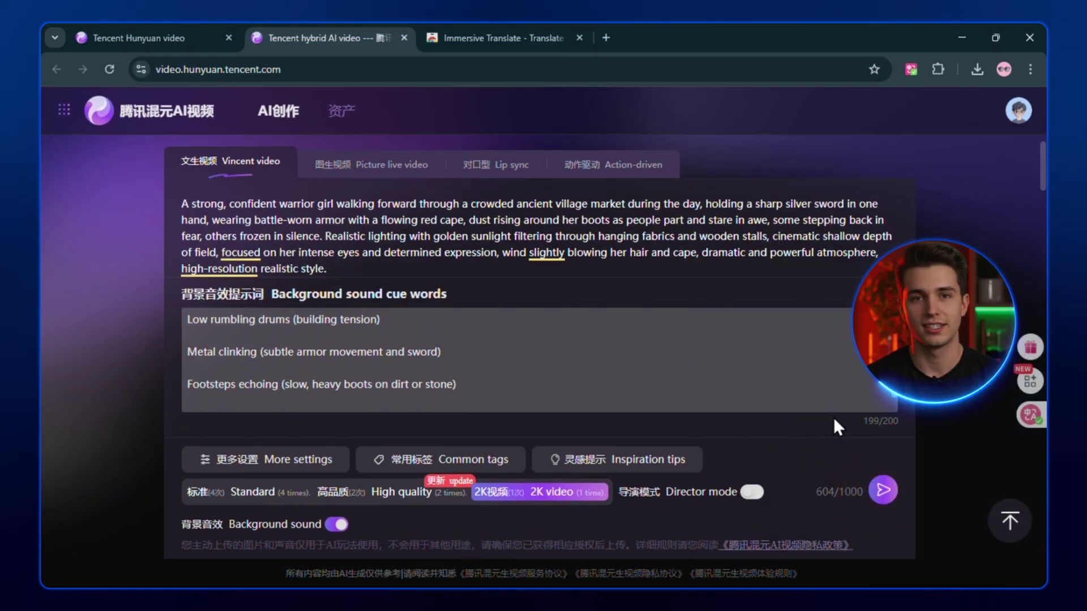
pyautogui.click(882, 492)
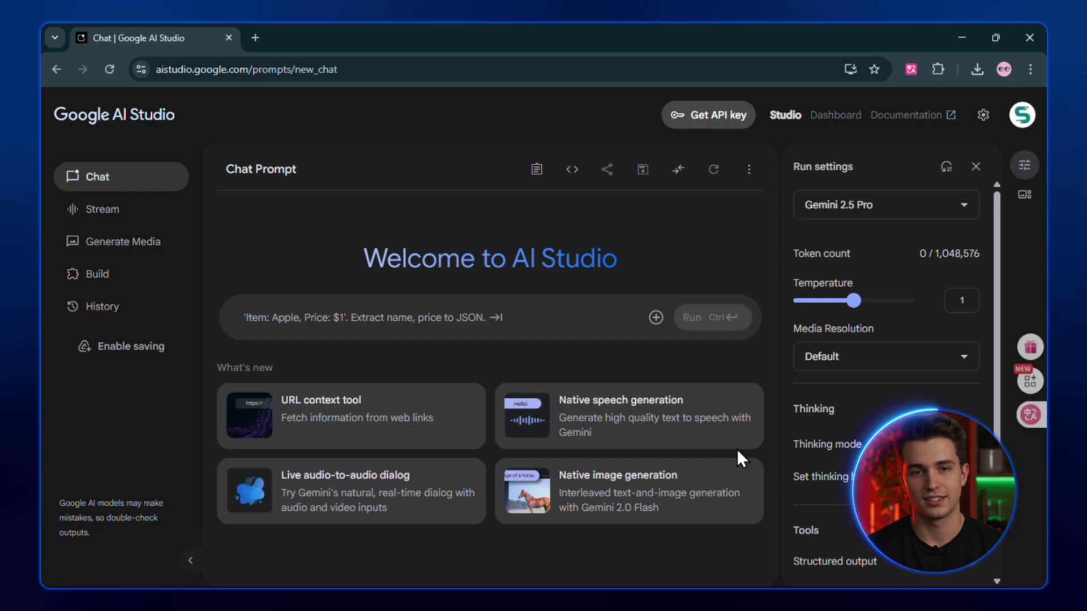
# Switch to Google AI Studio, open Veo video generation and insert the copied prompt about a male waiter serving a hot dish in a cozy restaurant
pyautogui.click(136, 249)
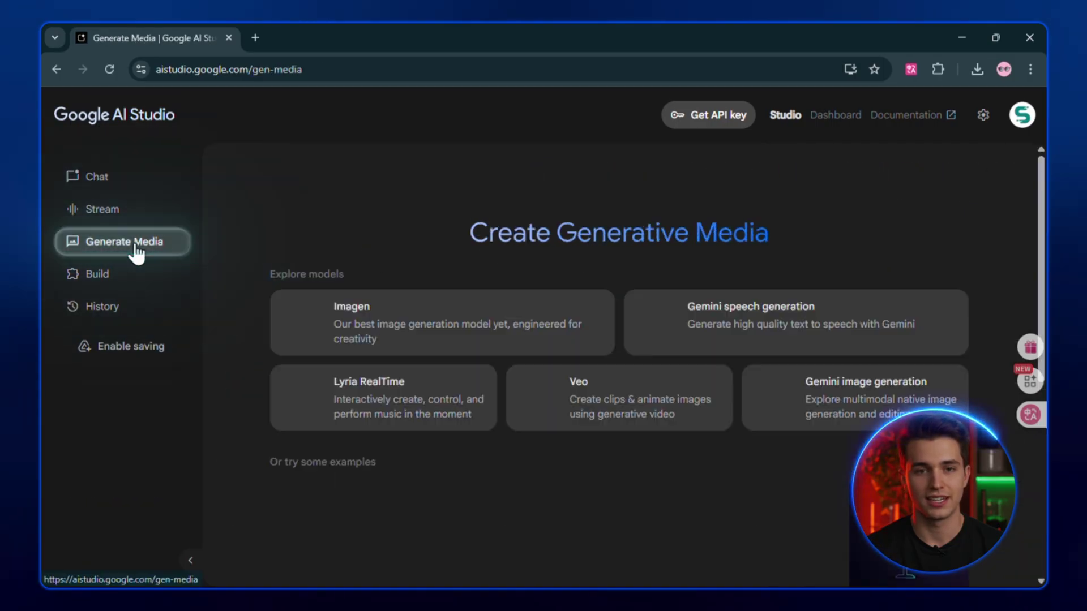
pyautogui.click(568, 365)
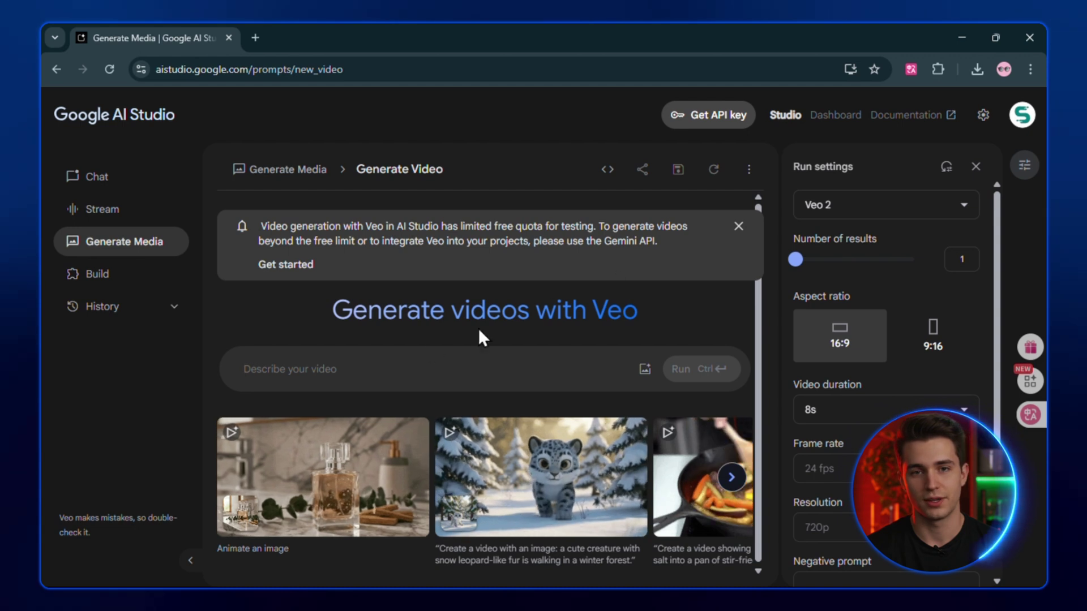
pyautogui.click(274, 372)
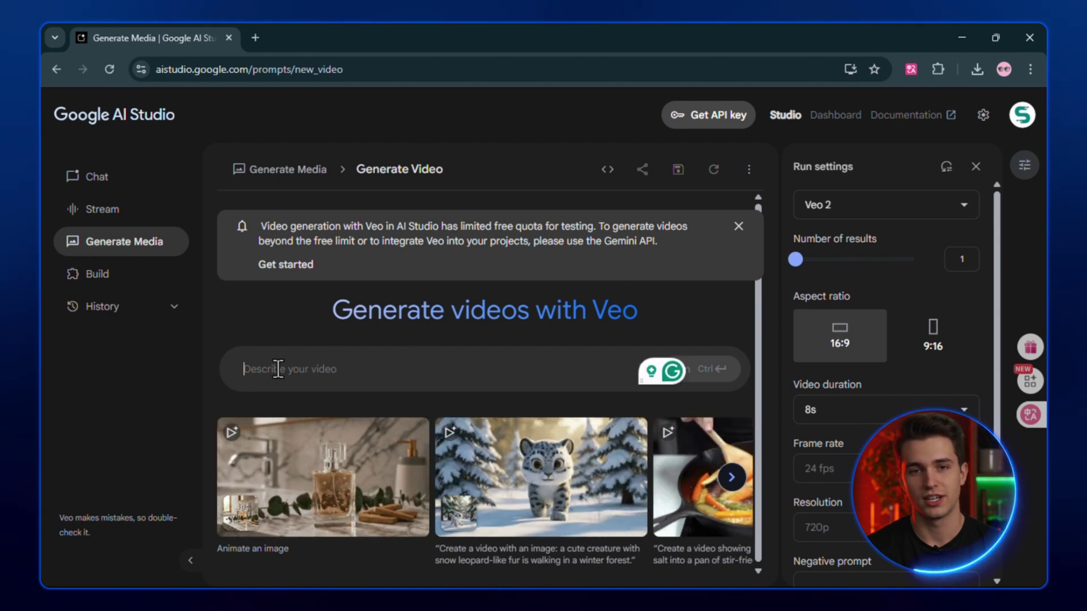
pyautogui.press('super+v')
pyautogui.click(407, 260)
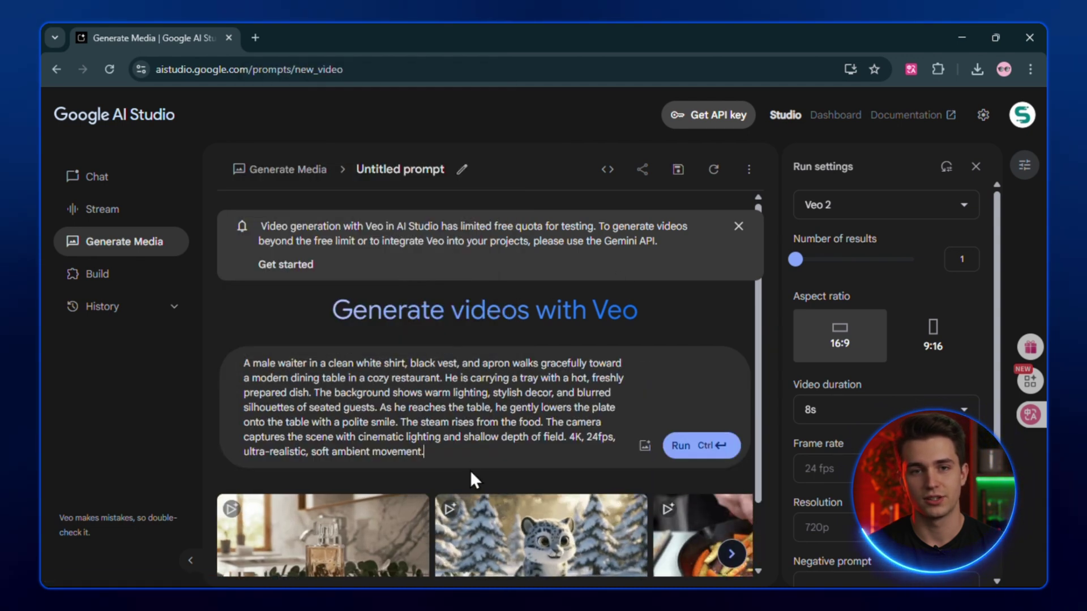
# Run the waiter prompt with Veo 2 and open the generated video in large view
pyautogui.click(718, 448)
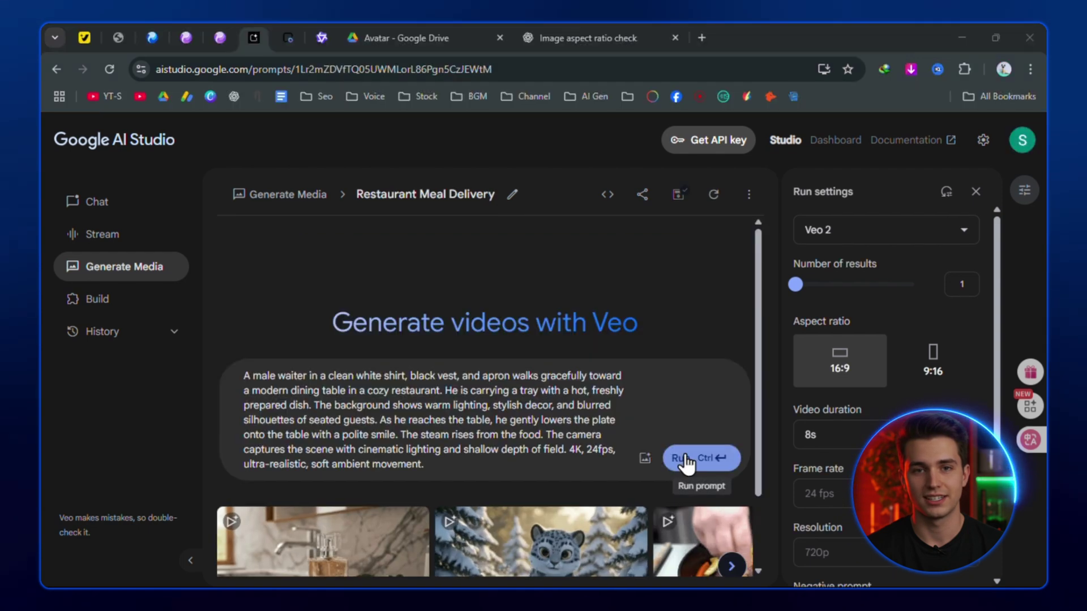
pyautogui.click(689, 460)
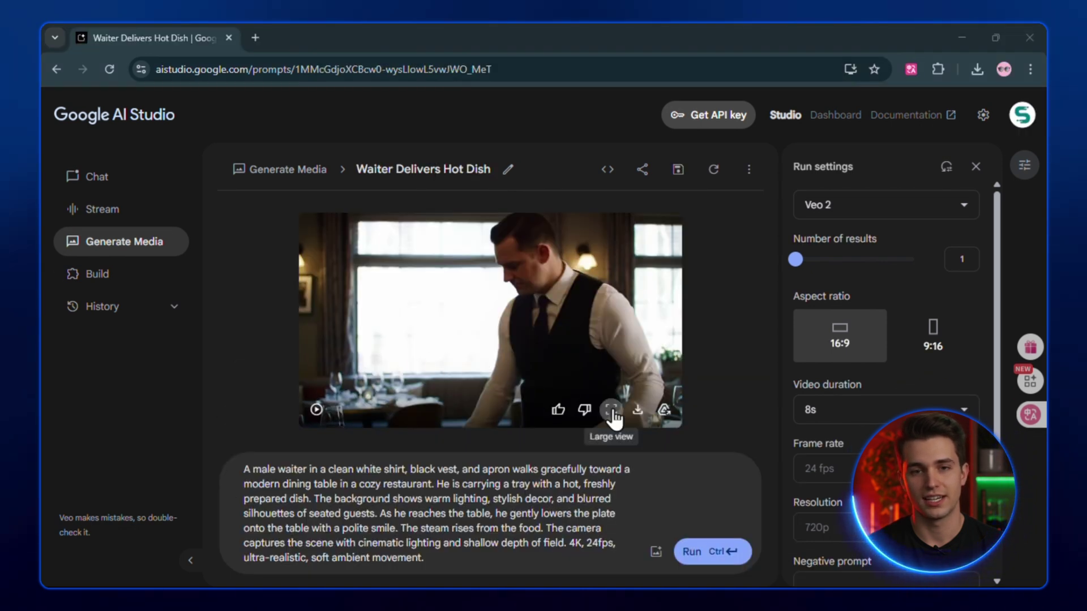
pyautogui.click(612, 413)
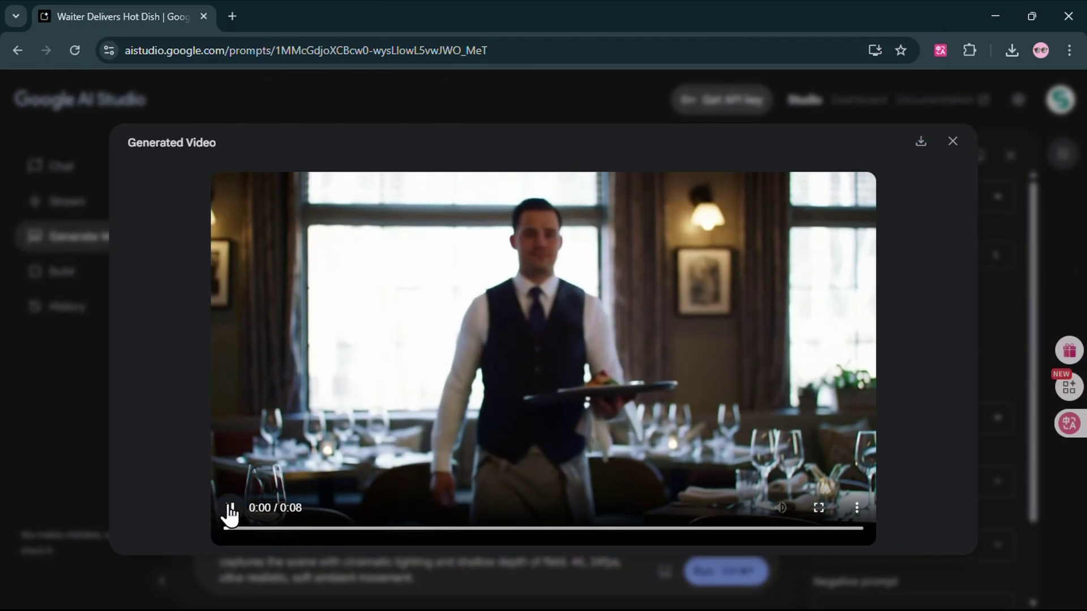